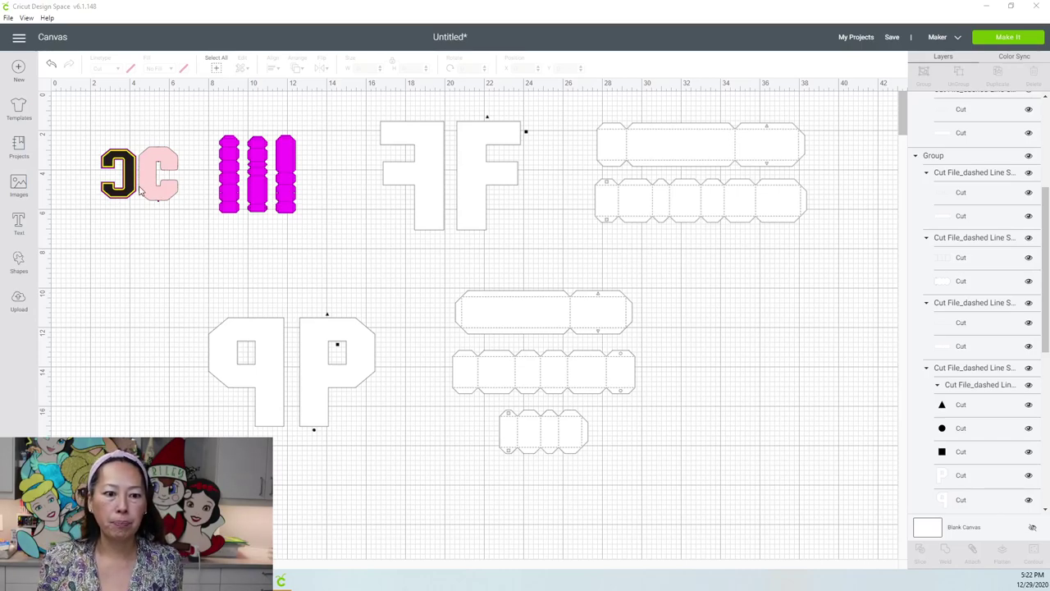
- Shift the C and F letter sets left so the F set sits beside the C
{"action": "left_click", "coordinate": [461, 197]}
{"action": "left_click_drag", "start_coordinate": [472, 197], "coordinate": [401, 201]}
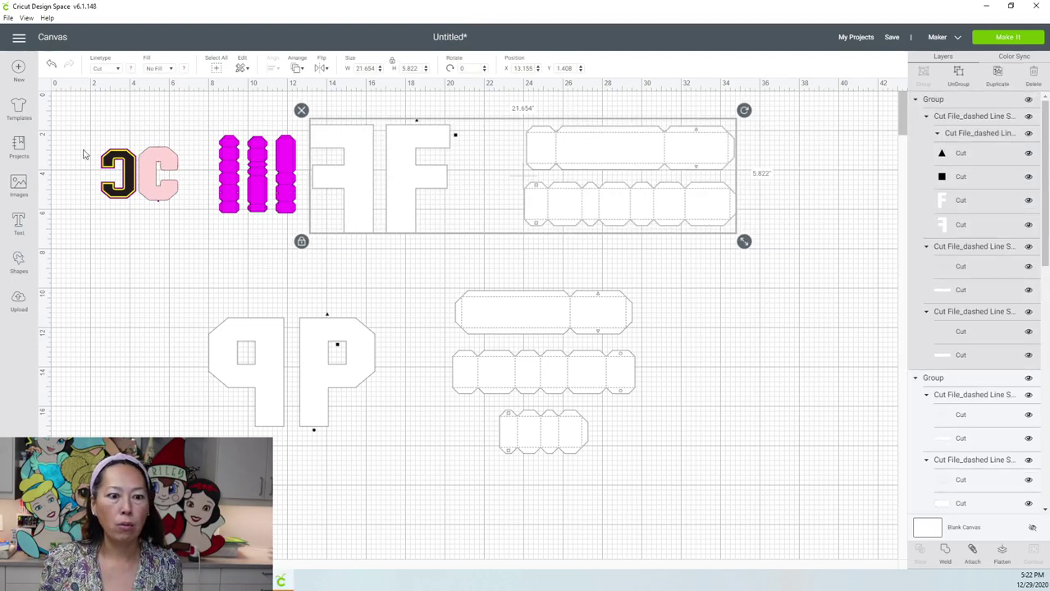
{"action": "left_click_drag", "start_coordinate": [92, 133], "coordinate": [113, 194]}
{"action": "left_click", "coordinate": [295, 191]}
{"action": "left_click", "coordinate": [364, 185]}
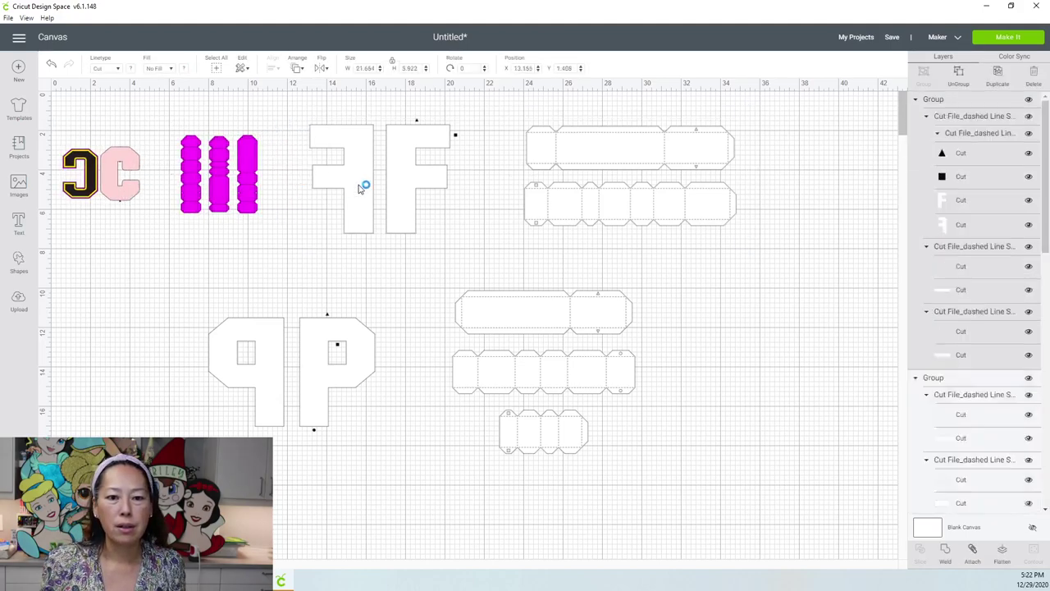
{"action": "left_click_drag", "start_coordinate": [407, 186], "coordinate": [361, 190]}
- Ungroup the F set, rotate its two long strips 90° beside the F, and raise the P set
{"action": "left_click", "coordinate": [968, 82]}
{"action": "left_click", "coordinate": [508, 153]}
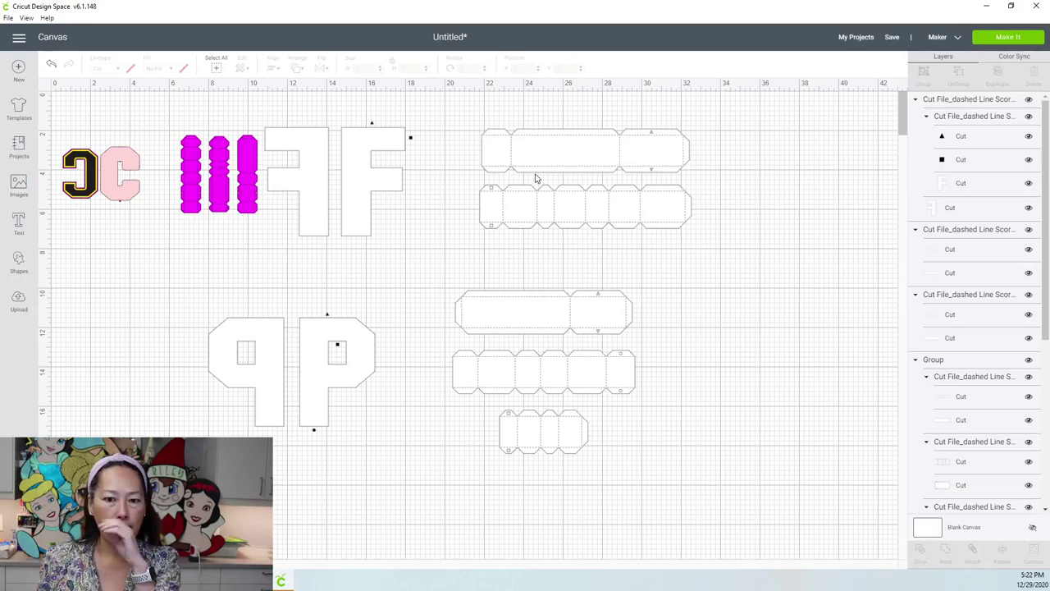
{"action": "left_click", "coordinate": [496, 145]}
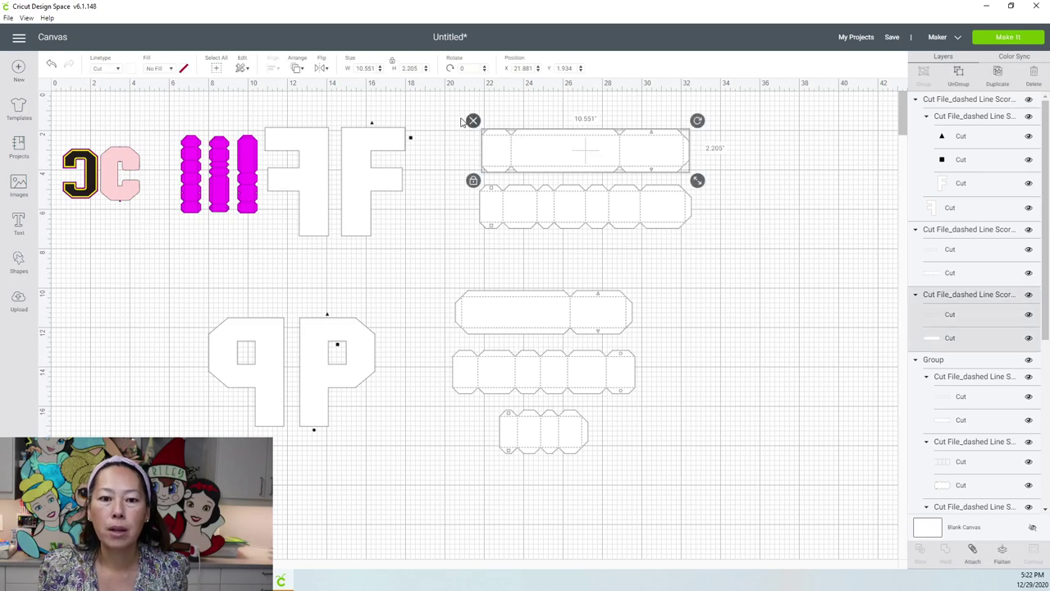
{"action": "left_click", "coordinate": [462, 123]}
{"action": "left_click_drag", "start_coordinate": [452, 112], "coordinate": [521, 226]}
{"action": "left_click", "coordinate": [466, 69]}
{"action": "type", "text": "90"}
{"action": "key", "text": "Tab"}
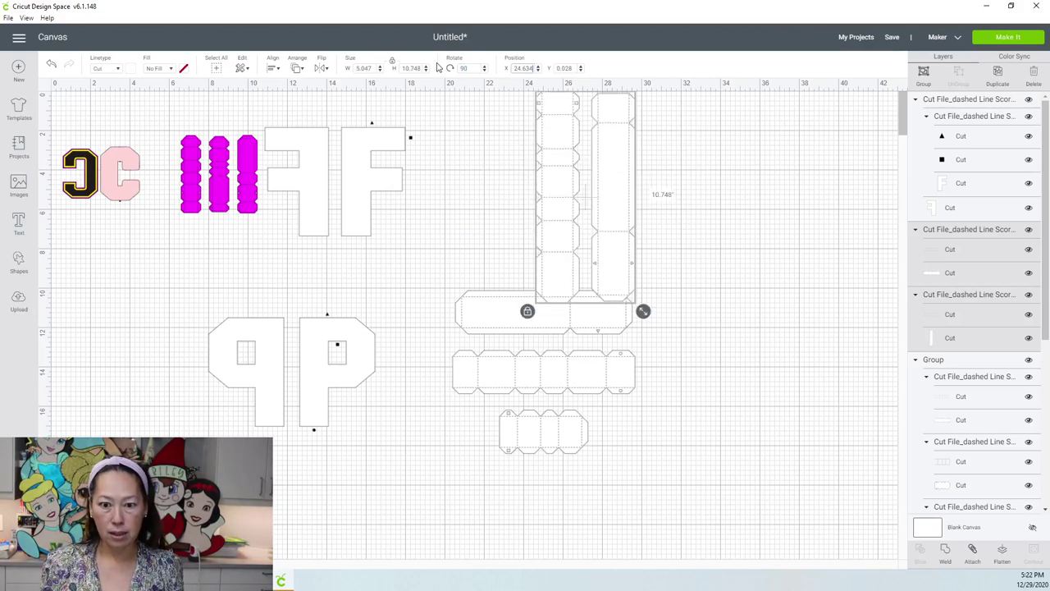
{"action": "left_click_drag", "start_coordinate": [575, 187], "coordinate": [476, 220]}
{"action": "left_click_drag", "start_coordinate": [351, 373], "coordinate": [694, 201]}
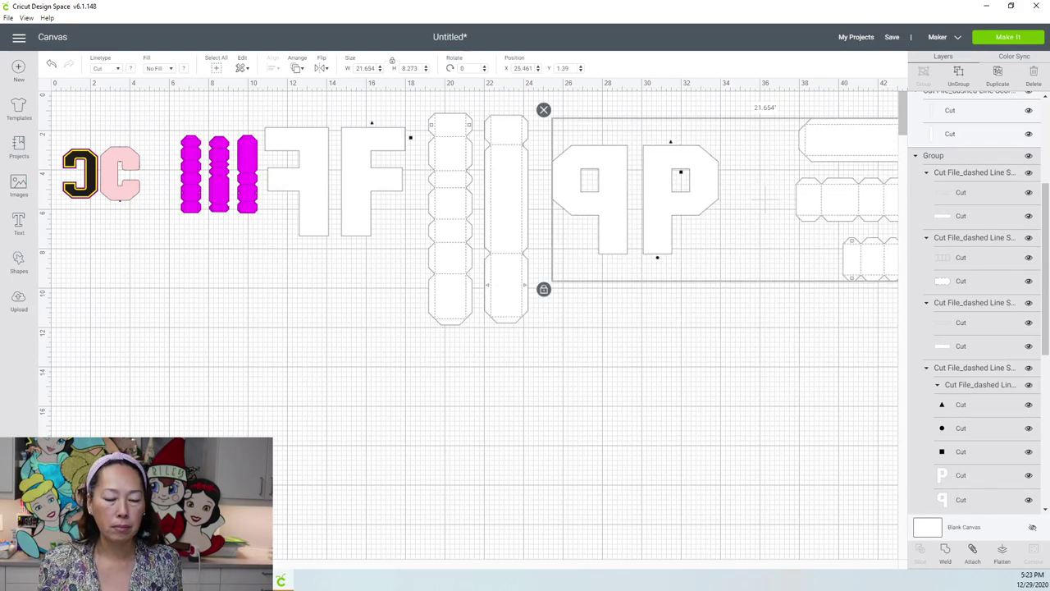
- Ungroup the P set and rotate its three box strips 90°
{"action": "left_click", "coordinate": [694, 428]}
{"action": "left_click", "coordinate": [691, 182]}
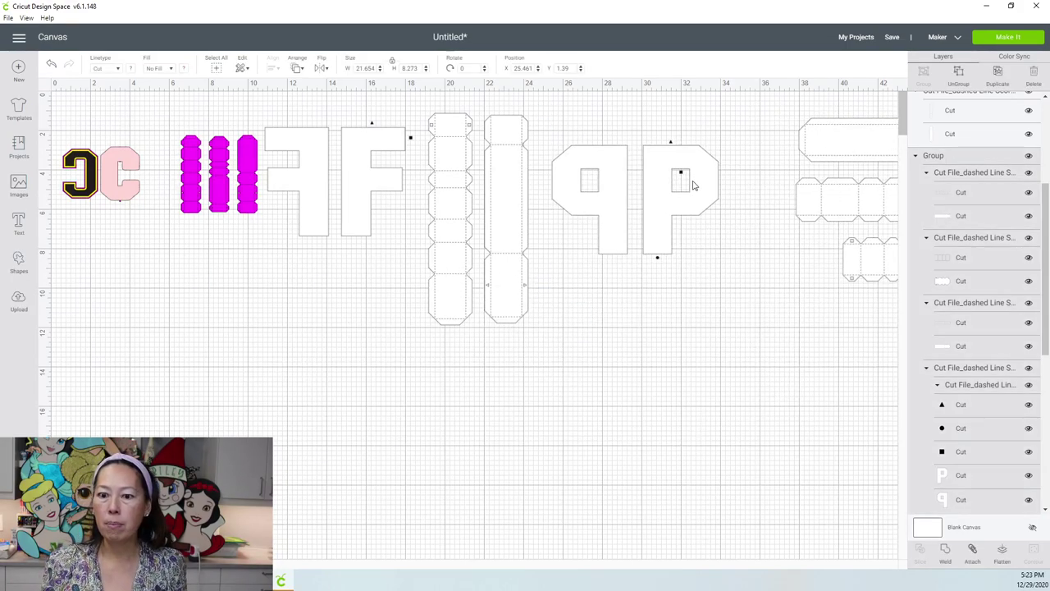
{"action": "left_click", "coordinate": [956, 78]}
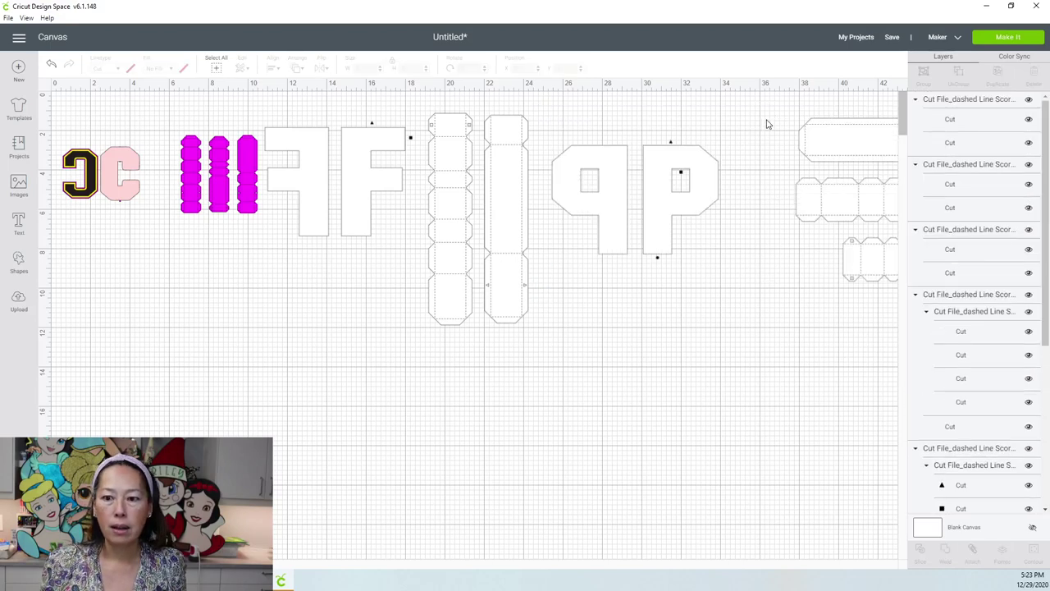
{"action": "left_click_drag", "start_coordinate": [769, 119], "coordinate": [860, 296]}
{"action": "left_click", "coordinate": [474, 70]}
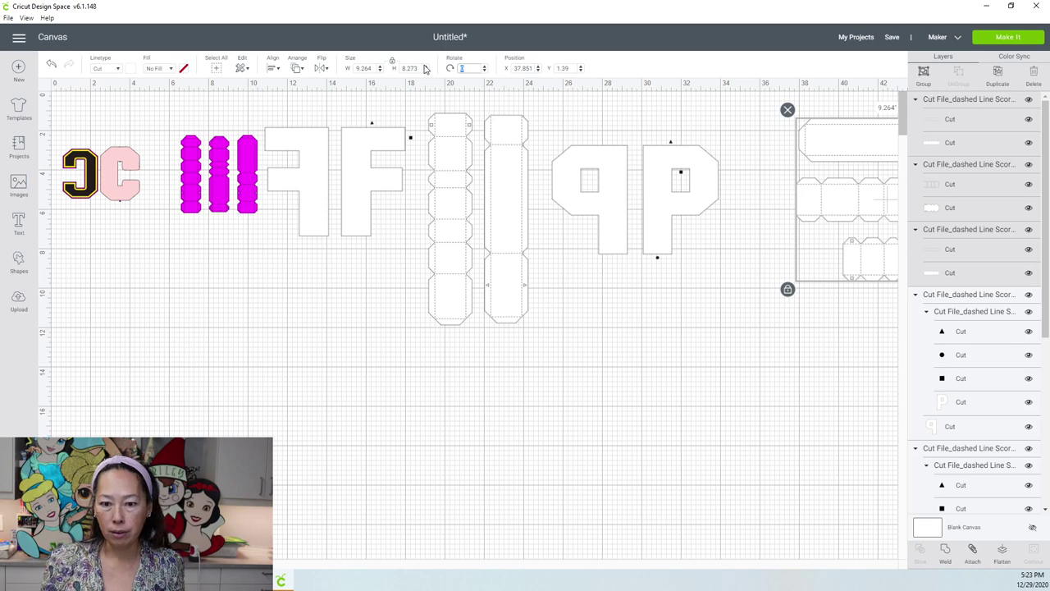
{"action": "type", "text": "90"}
{"action": "key", "text": "Tab"}
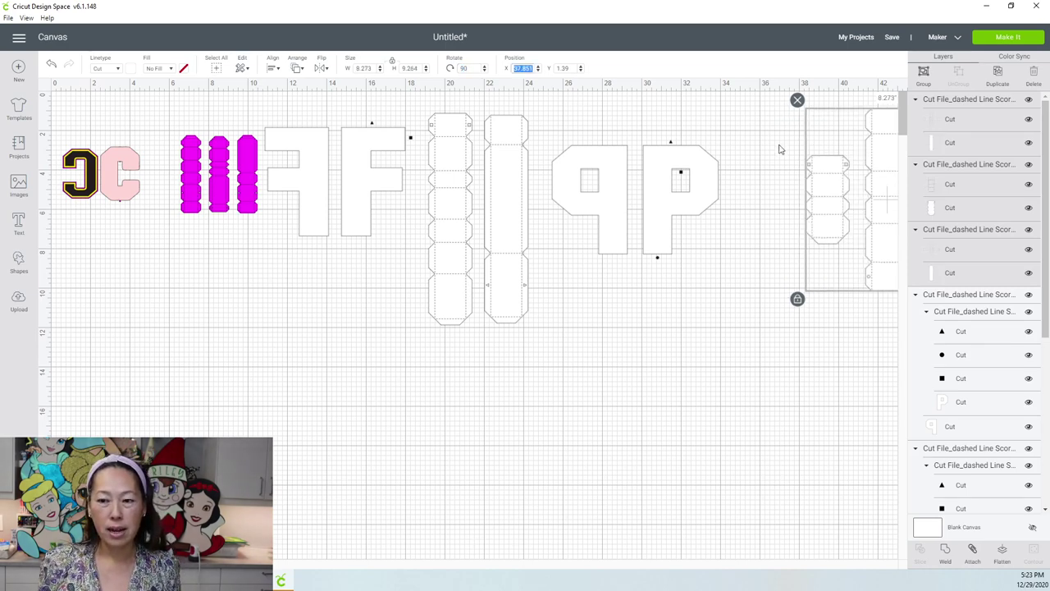
- Place the rotated strips at the right end of the row and select the q and P letters
{"action": "left_click_drag", "start_coordinate": [897, 156], "coordinate": [811, 158]}
{"action": "left_click_drag", "start_coordinate": [736, 180], "coordinate": [736, 181]}
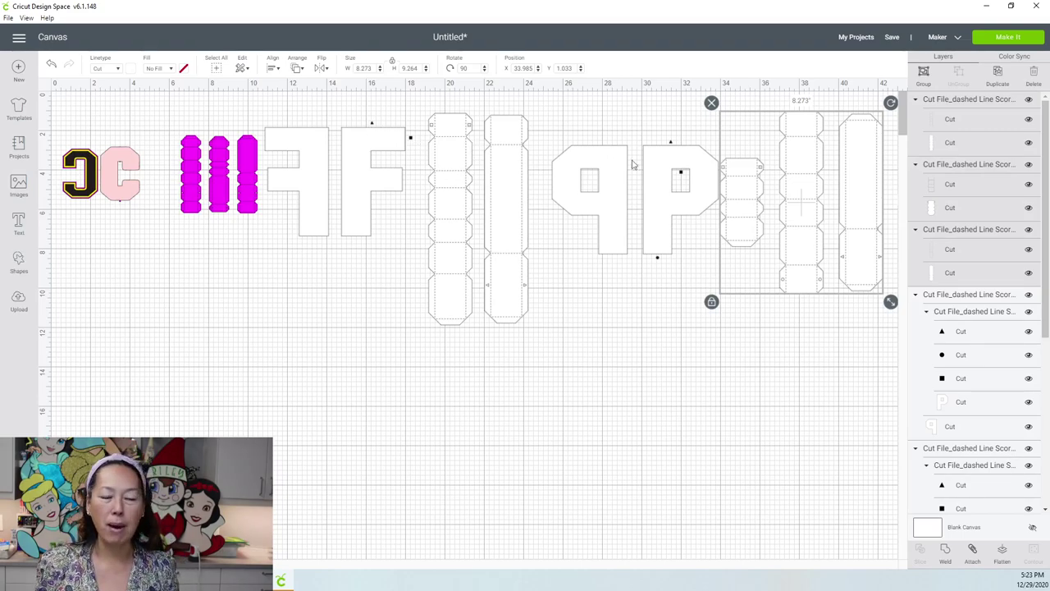
{"action": "left_click_drag", "start_coordinate": [586, 128], "coordinate": [655, 202]}
- Nudge the q and P letters left, then bottom-align every piece in the row
{"action": "left_click", "coordinate": [733, 310]}
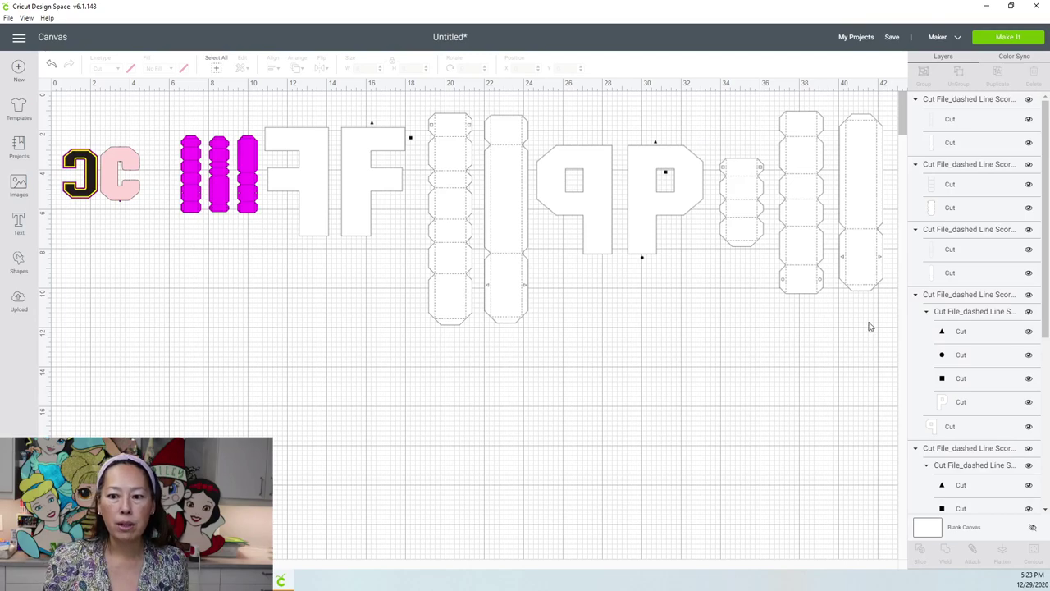
{"action": "left_click_drag", "start_coordinate": [872, 324], "coordinate": [55, 151]}
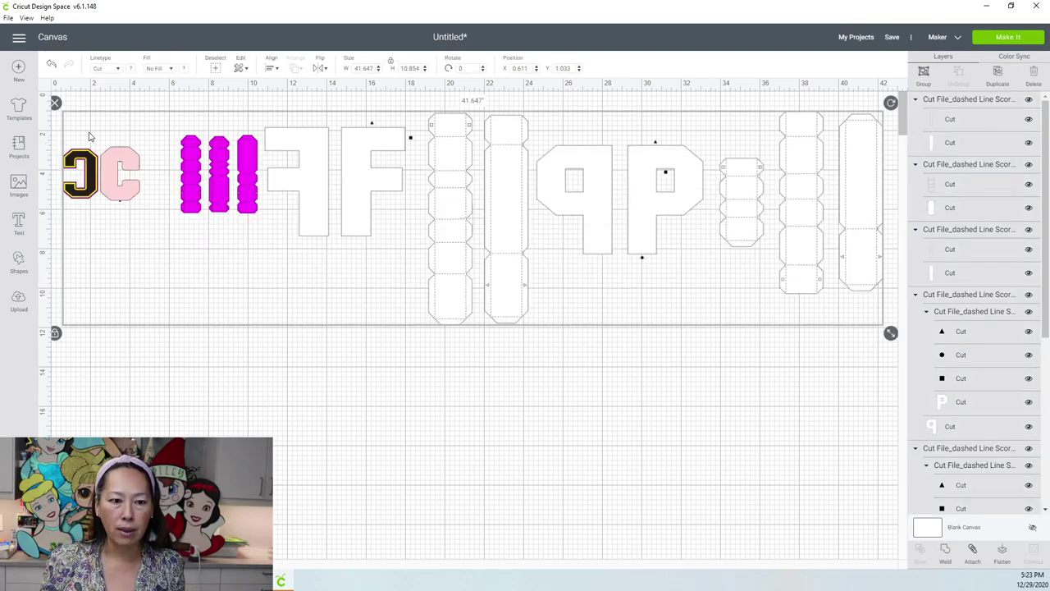
{"action": "left_click", "coordinate": [272, 69]}
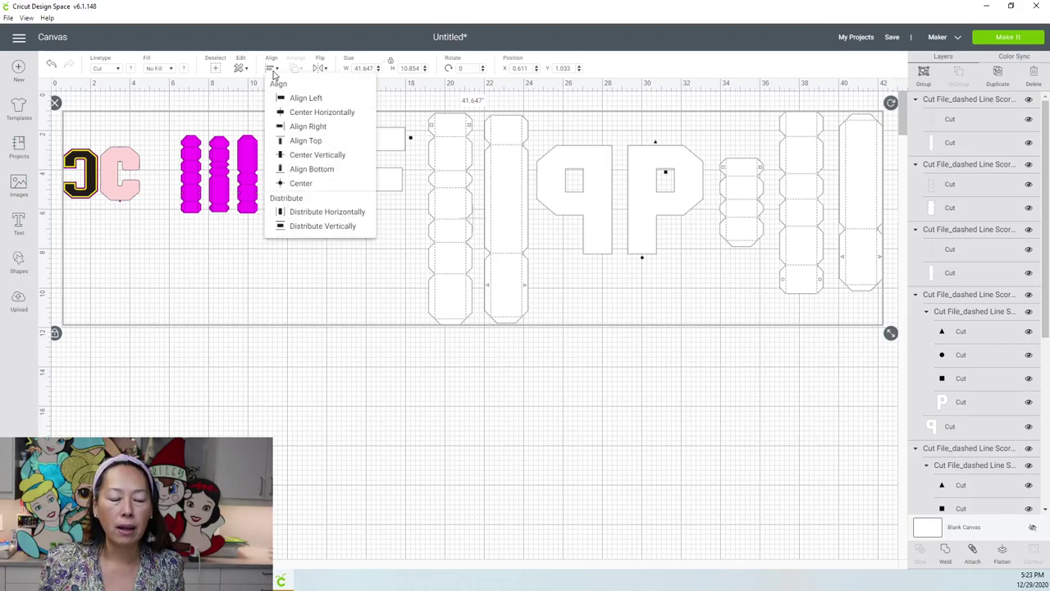
{"action": "left_click", "coordinate": [291, 170]}
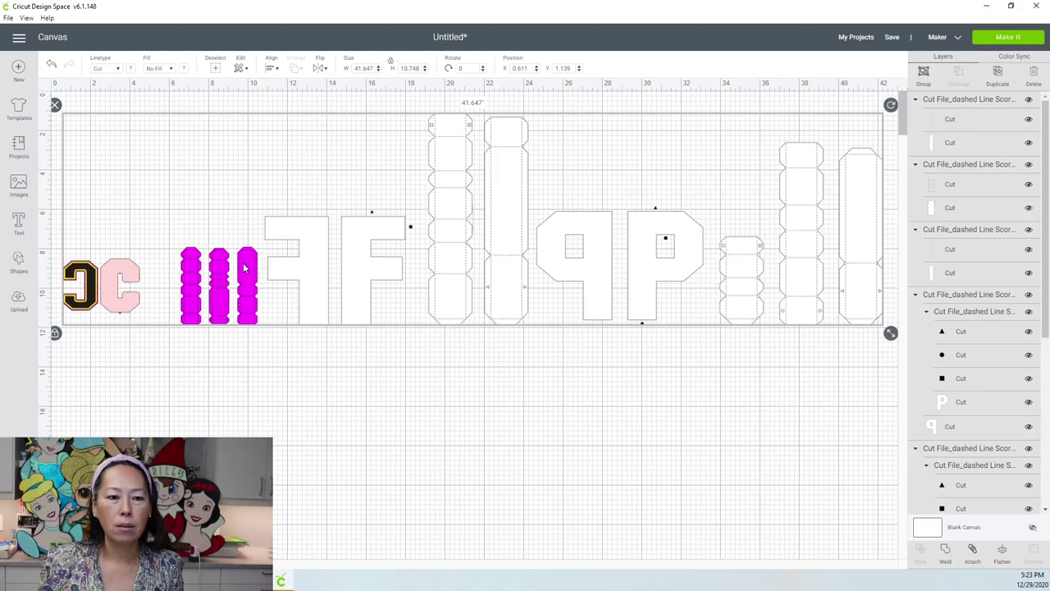
- Move the C set up and ungroup the C letters and their magenta strips
{"action": "left_click", "coordinate": [234, 328]}
{"action": "left_click", "coordinate": [223, 292]}
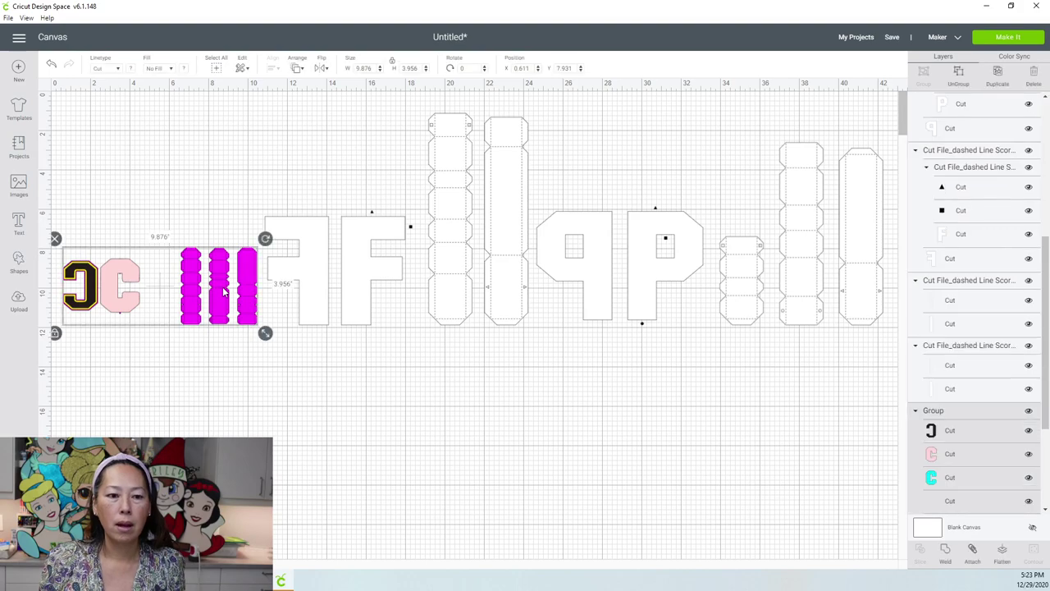
{"action": "left_click_drag", "start_coordinate": [223, 291], "coordinate": [222, 199]}
{"action": "left_click", "coordinate": [958, 74]}
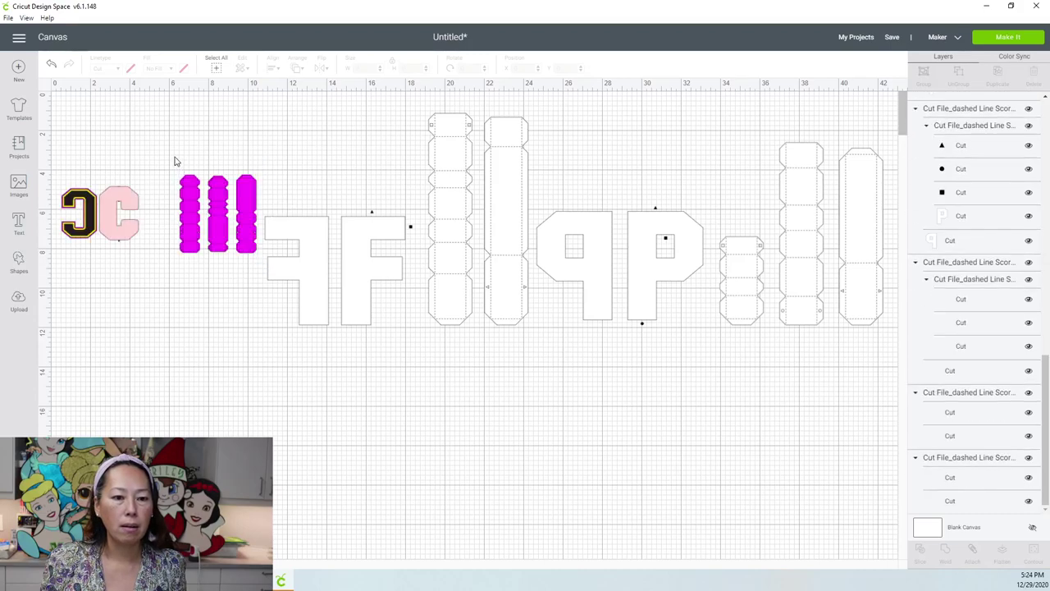
{"action": "left_click_drag", "start_coordinate": [174, 157], "coordinate": [248, 200]}
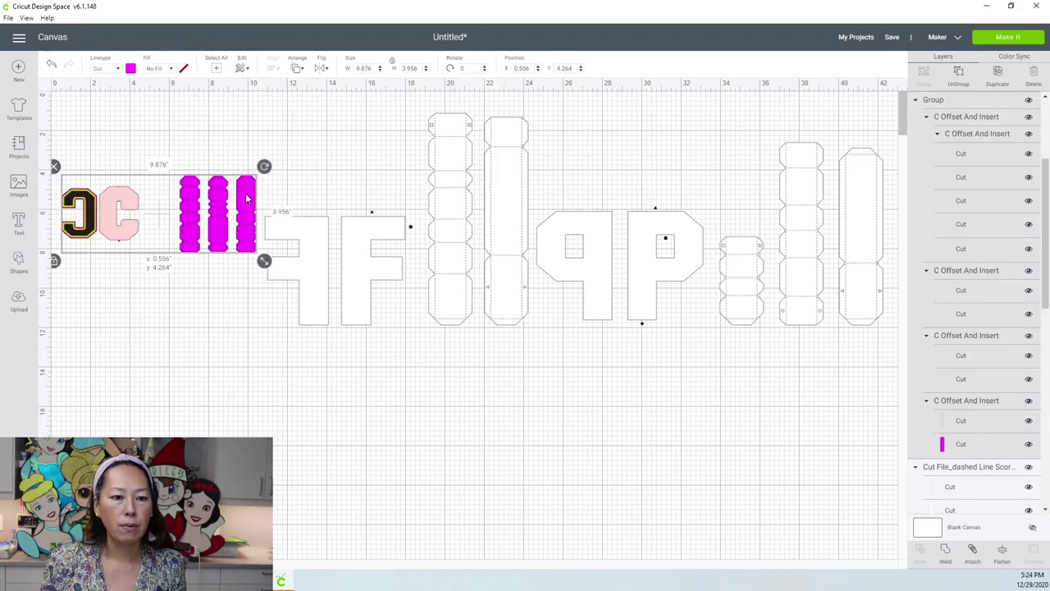
{"action": "left_click", "coordinate": [958, 74]}
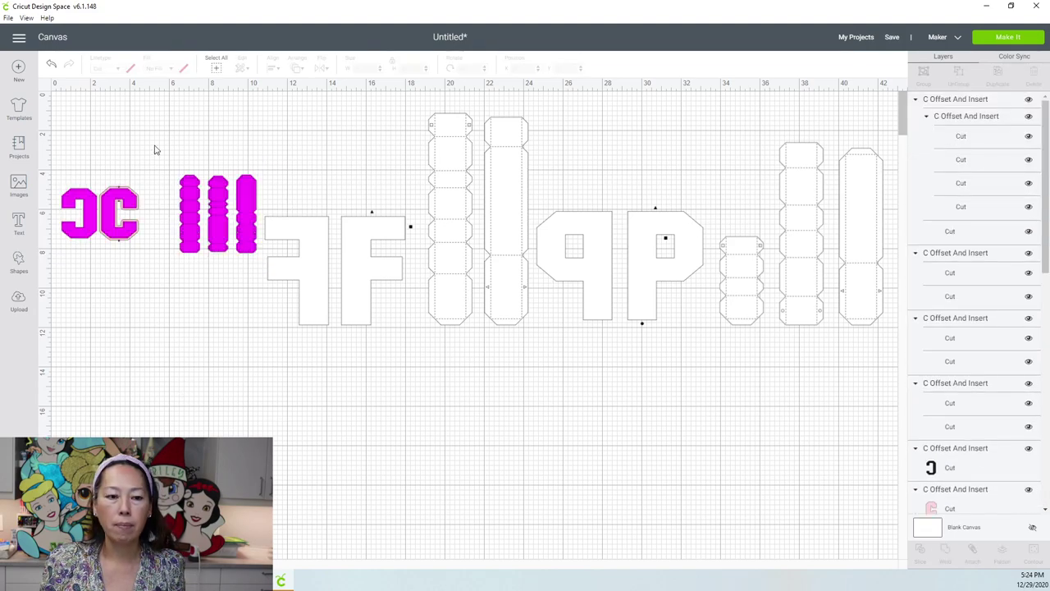
{"action": "left_click_drag", "start_coordinate": [165, 148], "coordinate": [215, 231]}
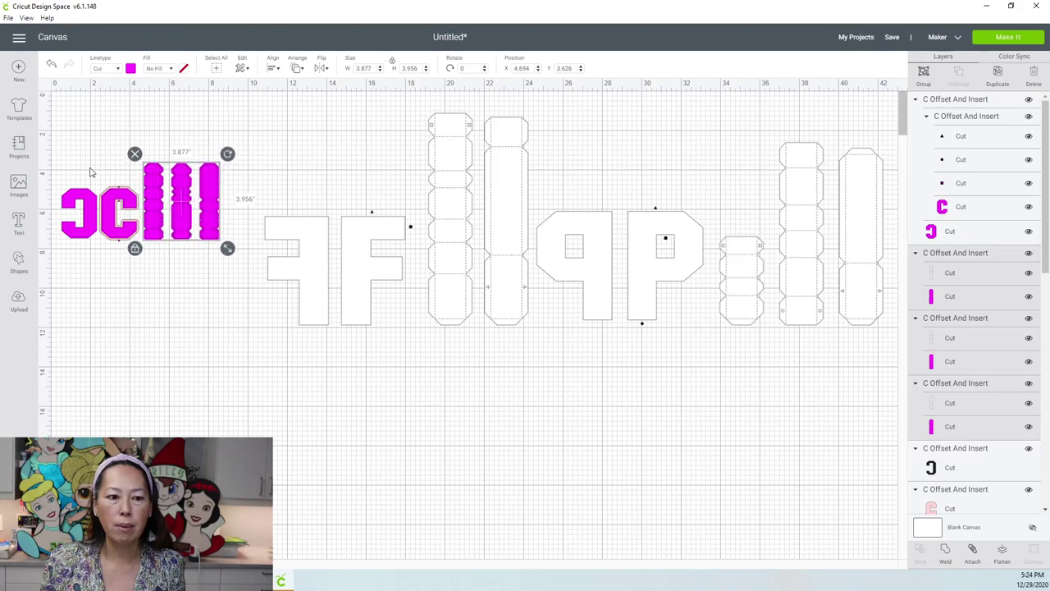
- Scale the C letters and strips together until they match the F height
{"action": "left_click_drag", "start_coordinate": [63, 163], "coordinate": [379, 325]}
{"action": "left_click_drag", "start_coordinate": [281, 327], "coordinate": [348, 363]}
{"action": "left_click_drag", "start_coordinate": [427, 324], "coordinate": [417, 269]}
{"action": "left_click_drag", "start_coordinate": [433, 321], "coordinate": [448, 327]}
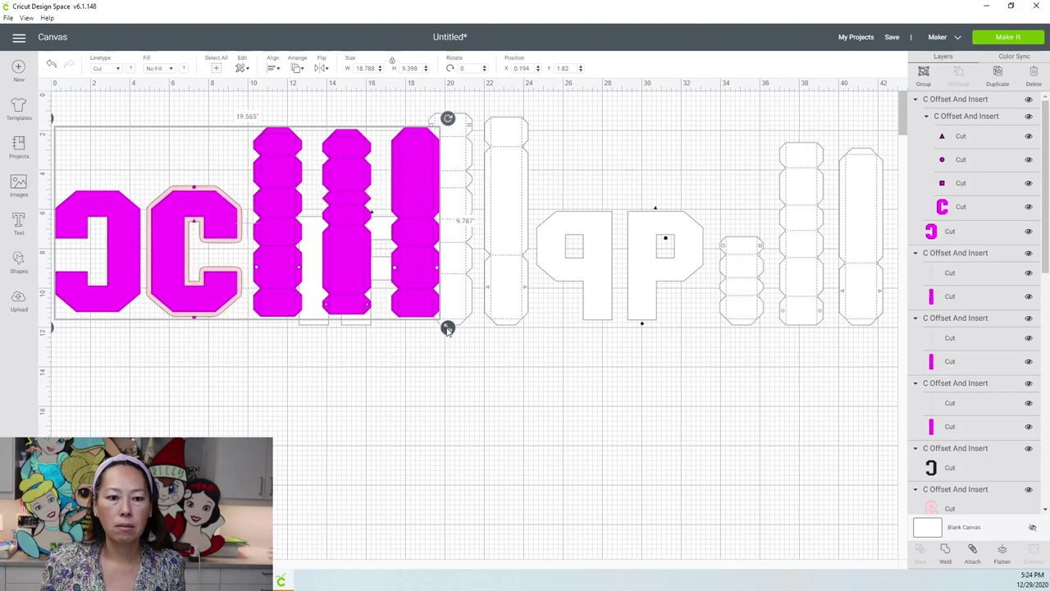
{"action": "left_click_drag", "start_coordinate": [410, 281], "coordinate": [553, 310]}
{"action": "left_click_drag", "start_coordinate": [569, 345], "coordinate": [514, 304]}
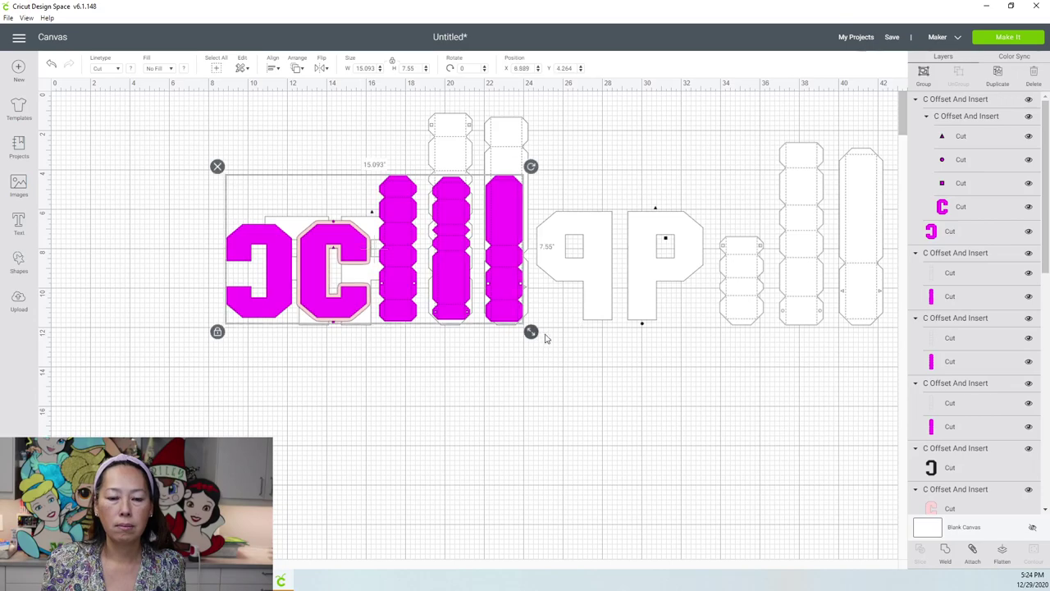
{"action": "left_click_drag", "start_coordinate": [545, 336], "coordinate": [345, 313]}
{"action": "left_click", "coordinate": [663, 399]}
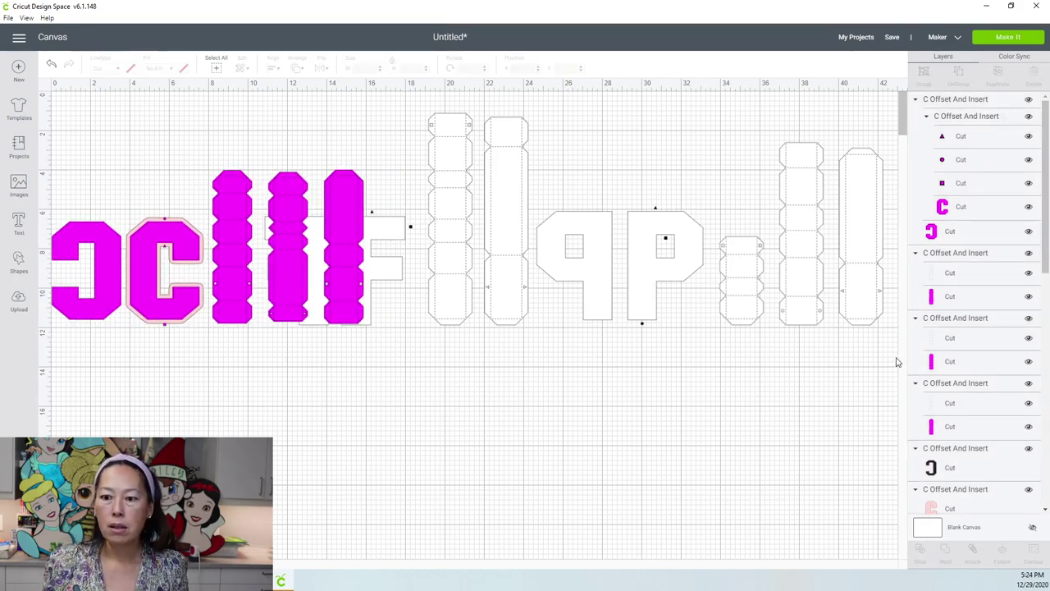
- Bottom-align all pieces in the design again
{"action": "left_click_drag", "start_coordinate": [873, 358], "coordinate": [51, 166]}
{"action": "left_click", "coordinate": [271, 68]}
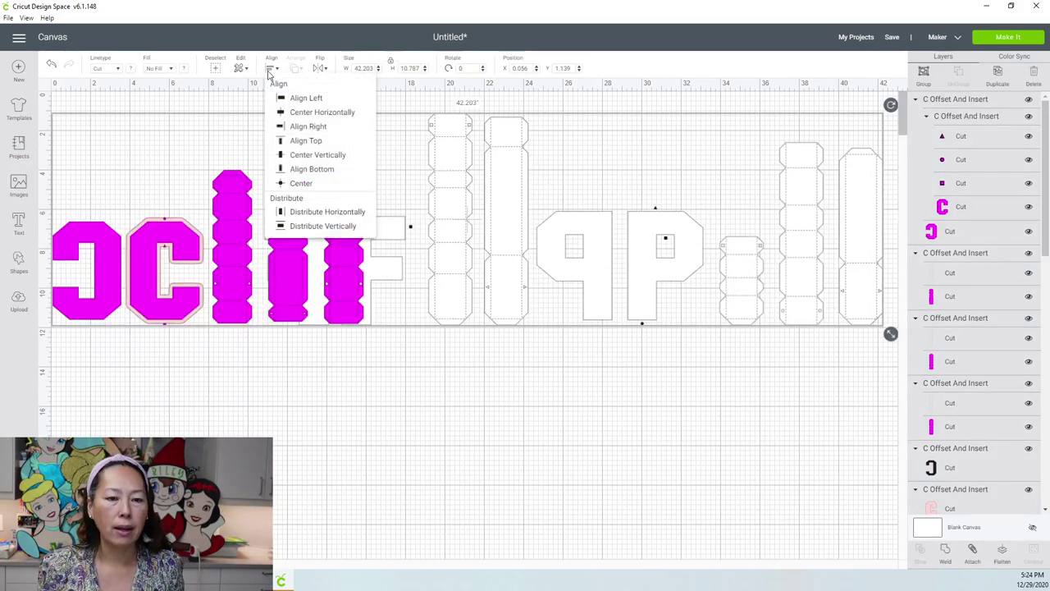
{"action": "left_click", "coordinate": [302, 169]}
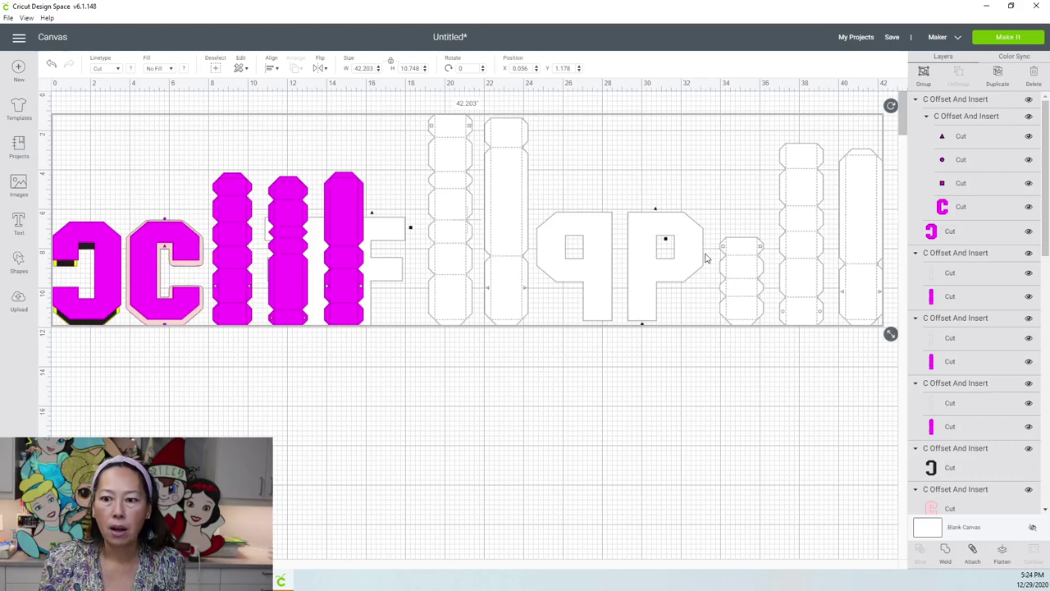
- Set the whole design's height to 11.5 in (45.155 in wide)
{"action": "double_click", "coordinate": [413, 70]}
{"action": "type", "text": "11.5"}
{"action": "key", "text": "Tab"}
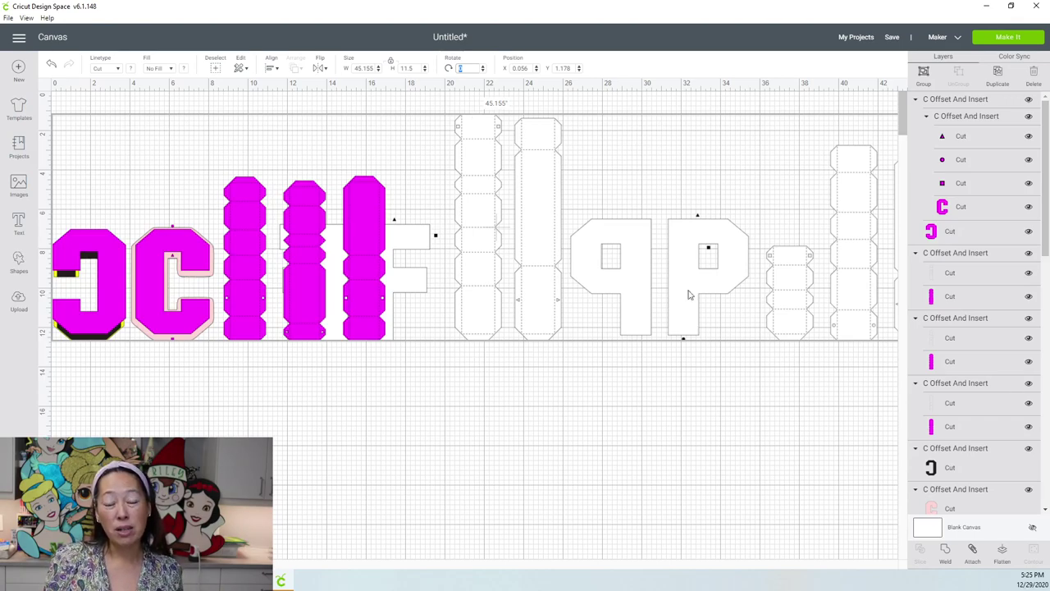
- Pull the magenta C copy off the stacked letters and delete it
{"action": "left_click", "coordinate": [312, 464]}
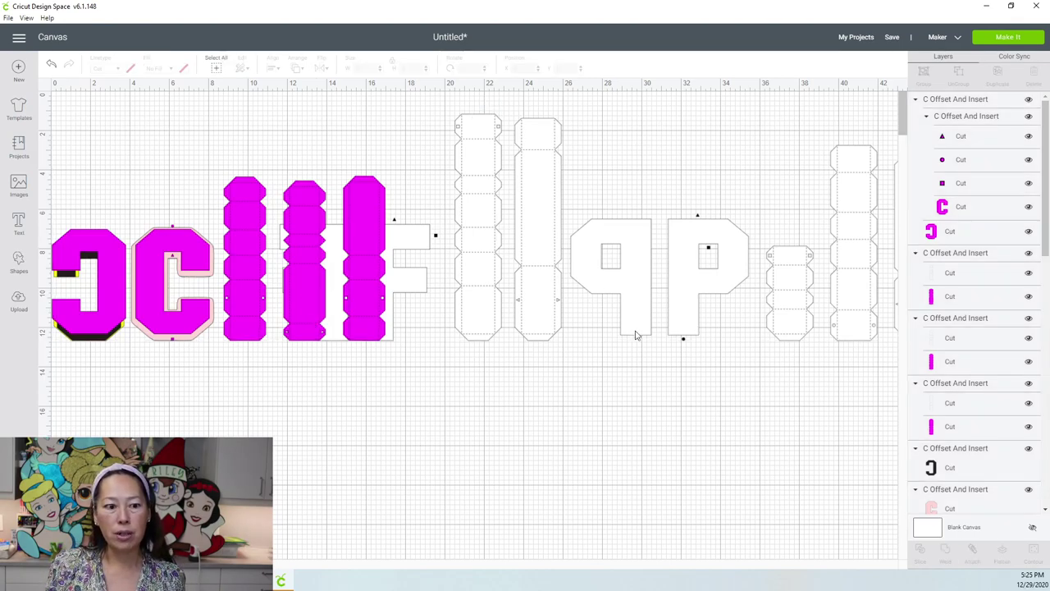
{"action": "left_click", "coordinate": [619, 277]}
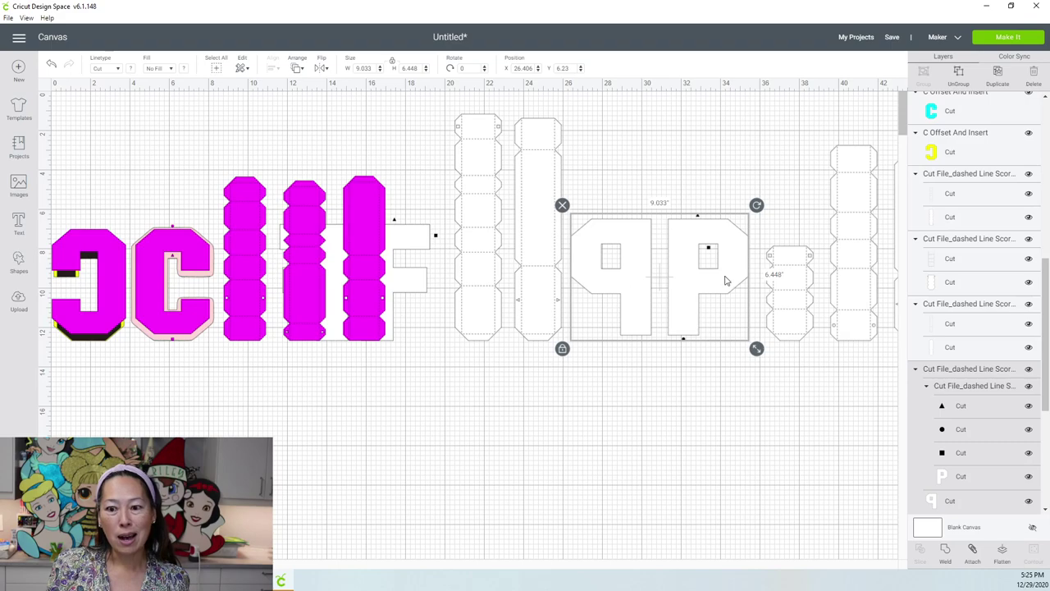
{"action": "left_click", "coordinate": [421, 287]}
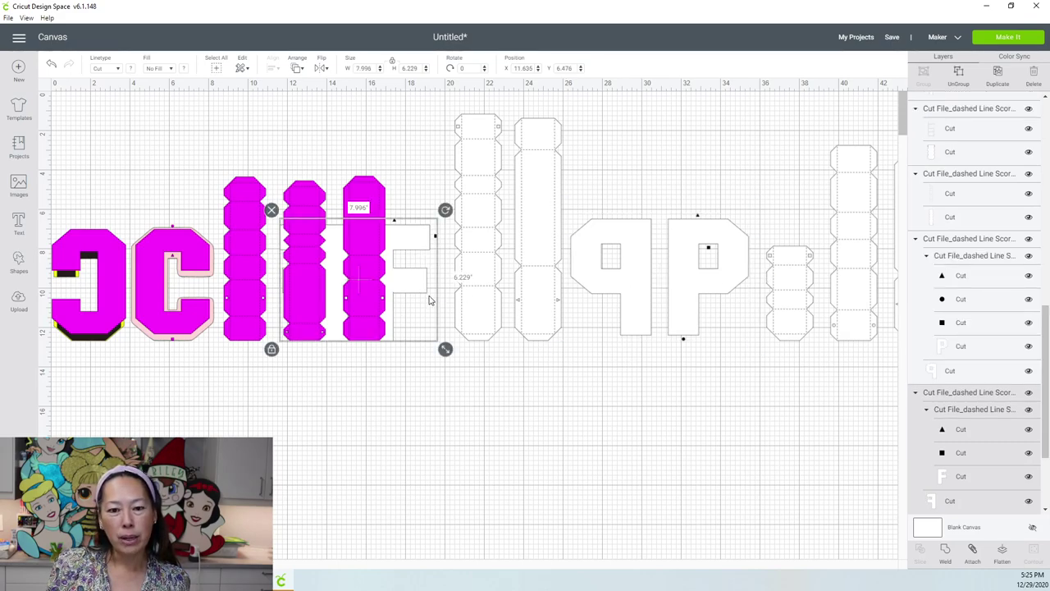
{"action": "left_click", "coordinate": [138, 303]}
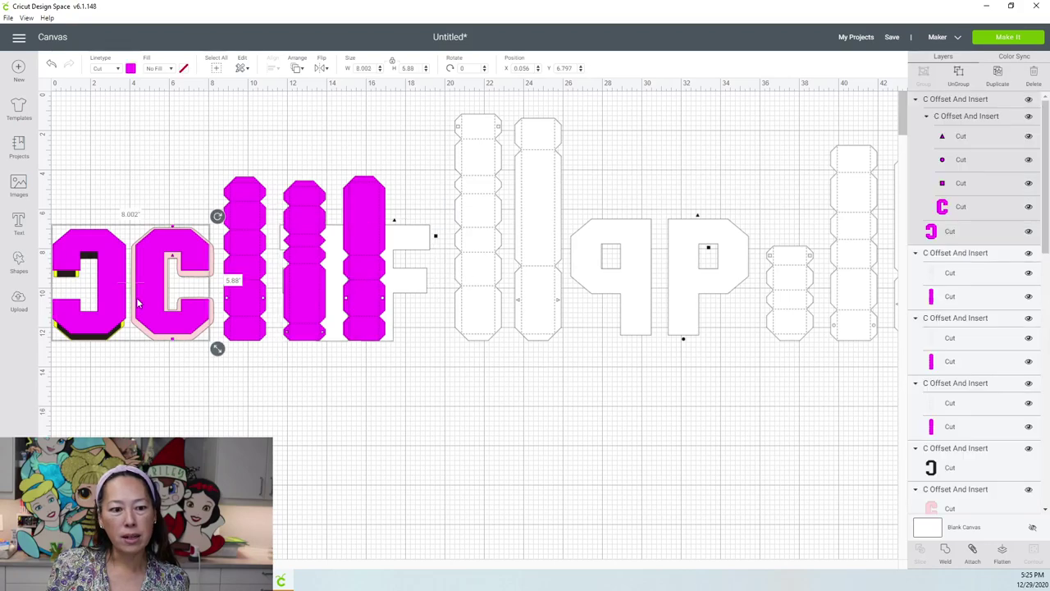
{"action": "left_click_drag", "start_coordinate": [162, 315], "coordinate": [248, 511]}
{"action": "left_click", "coordinate": [141, 422]}
- Move aside and delete the black and pink C copies, revealing the cyan C
{"action": "left_click", "coordinate": [106, 280]}
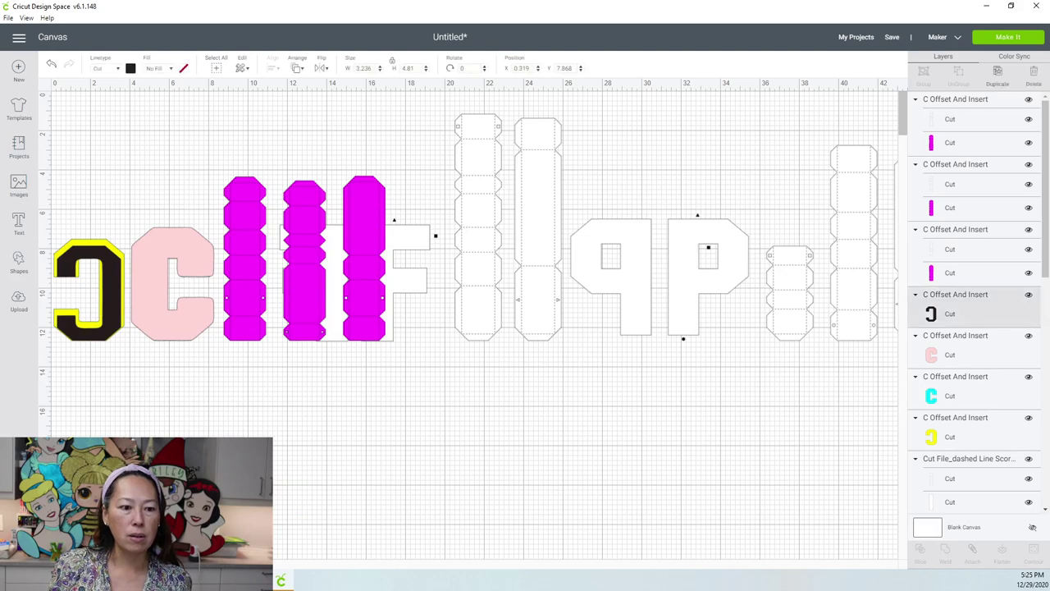
{"action": "left_click_drag", "start_coordinate": [106, 283], "coordinate": [215, 509]}
{"action": "left_click_drag", "start_coordinate": [123, 306], "coordinate": [120, 292]}
{"action": "left_click", "coordinate": [183, 300]}
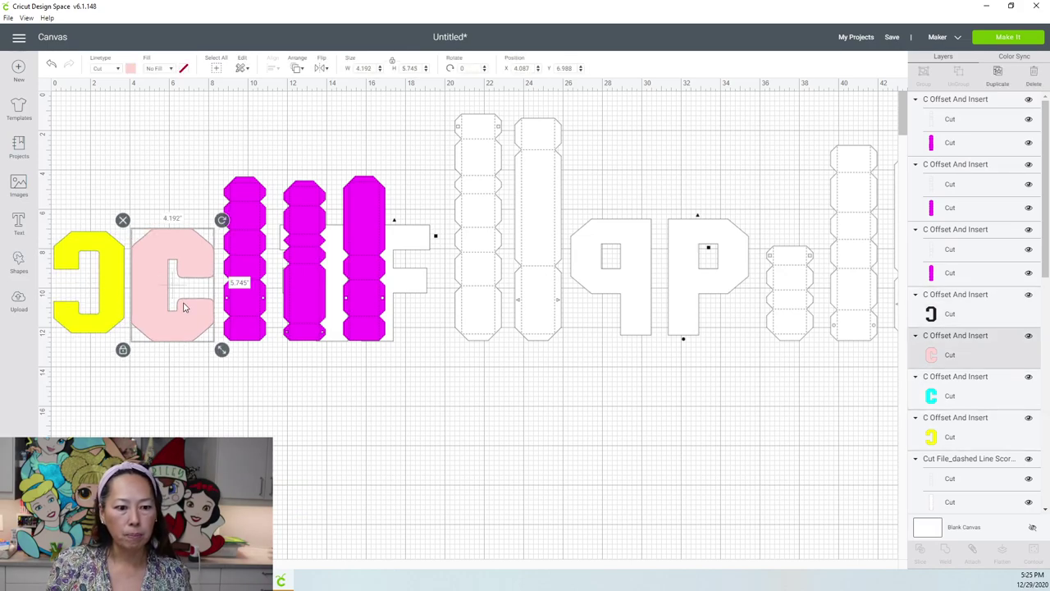
{"action": "left_click_drag", "start_coordinate": [188, 309], "coordinate": [337, 466]}
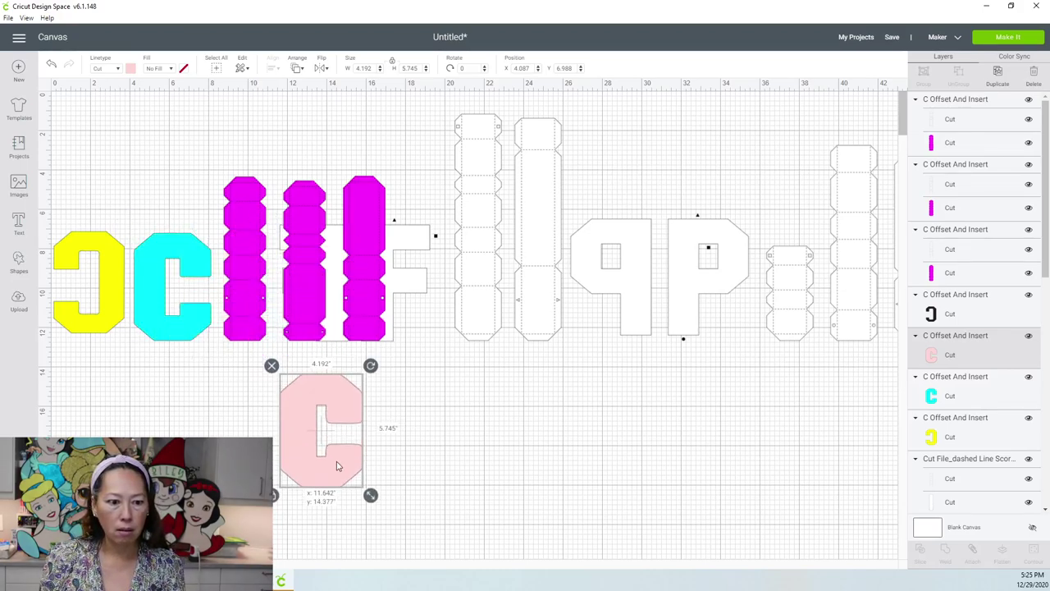
{"action": "left_click", "coordinate": [272, 366]}
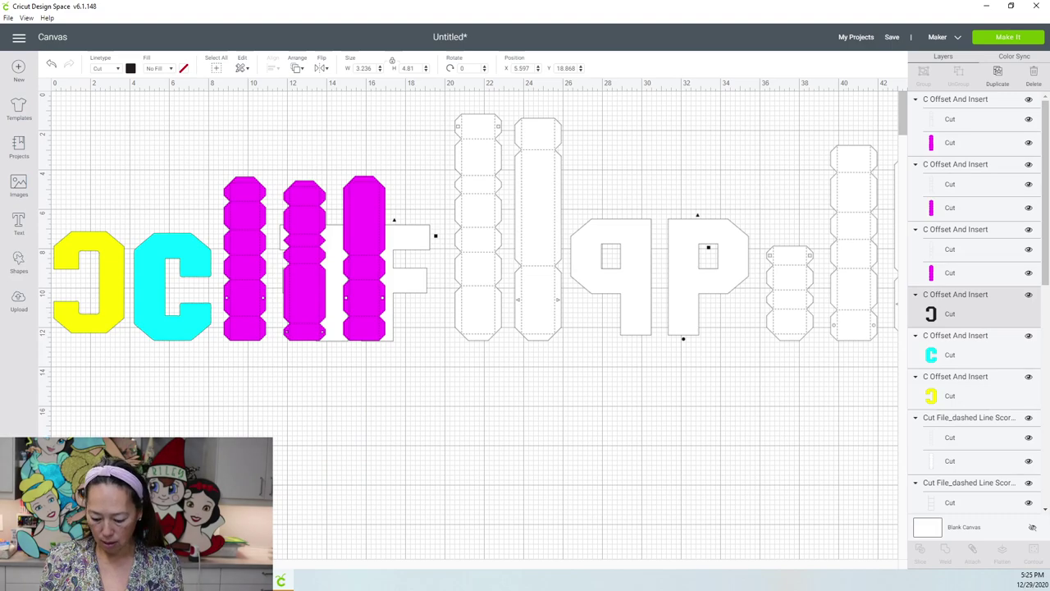
{"action": "key", "text": "Delete"}
- Place two magenta strips left of the cyan C, leaving the third to its right
{"action": "left_click", "coordinate": [91, 332]}
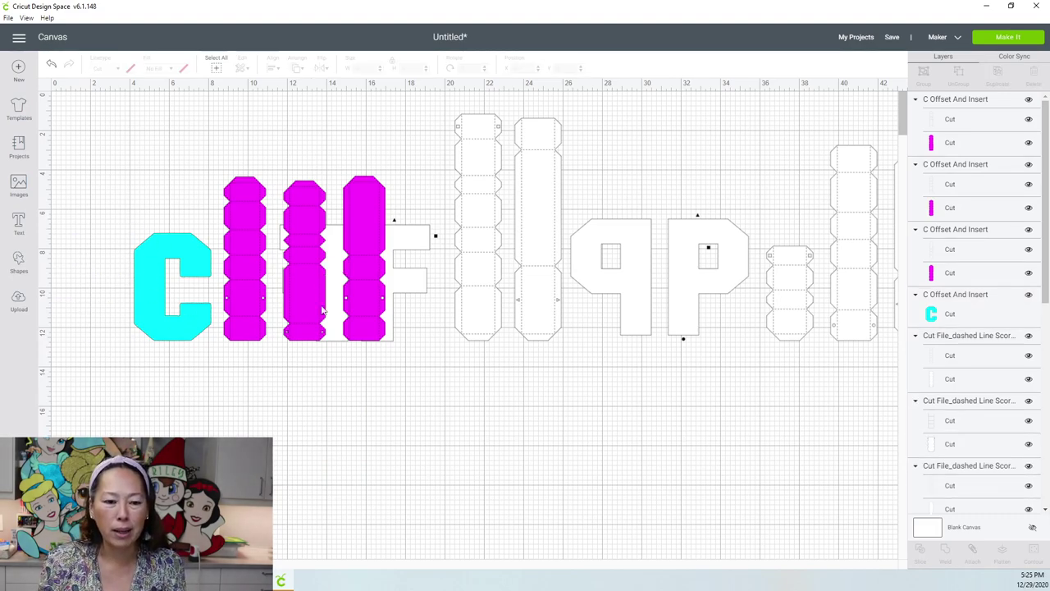
{"action": "left_click_drag", "start_coordinate": [363, 312], "coordinate": [88, 314]}
{"action": "left_click_drag", "start_coordinate": [257, 305], "coordinate": [134, 298]}
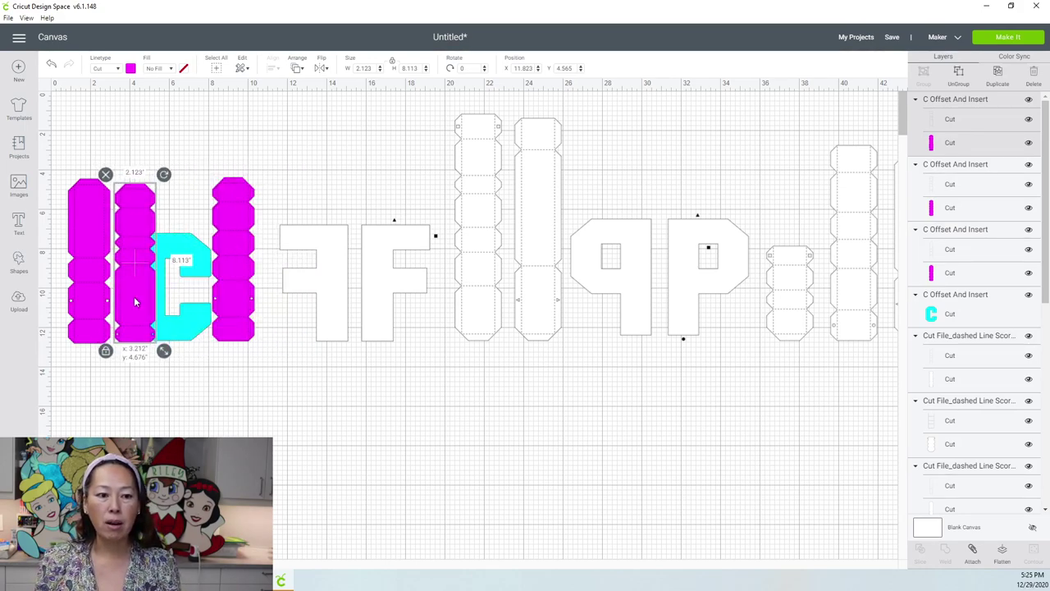
{"action": "left_click", "coordinate": [408, 391]}
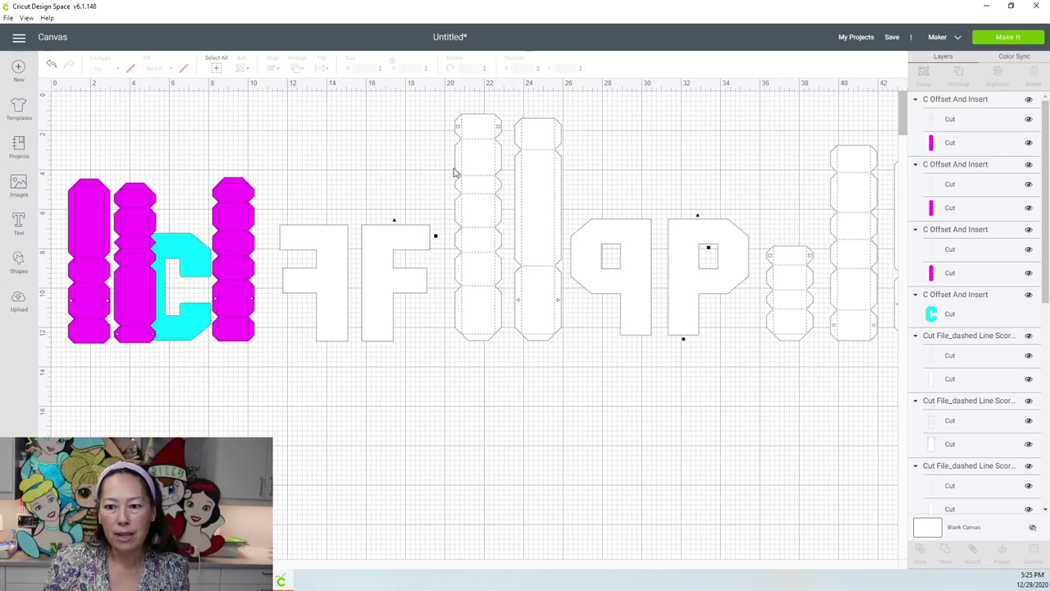
- Delete the triangle, circle and square marker shapes from the P pieces
{"action": "left_click", "coordinate": [396, 294]}
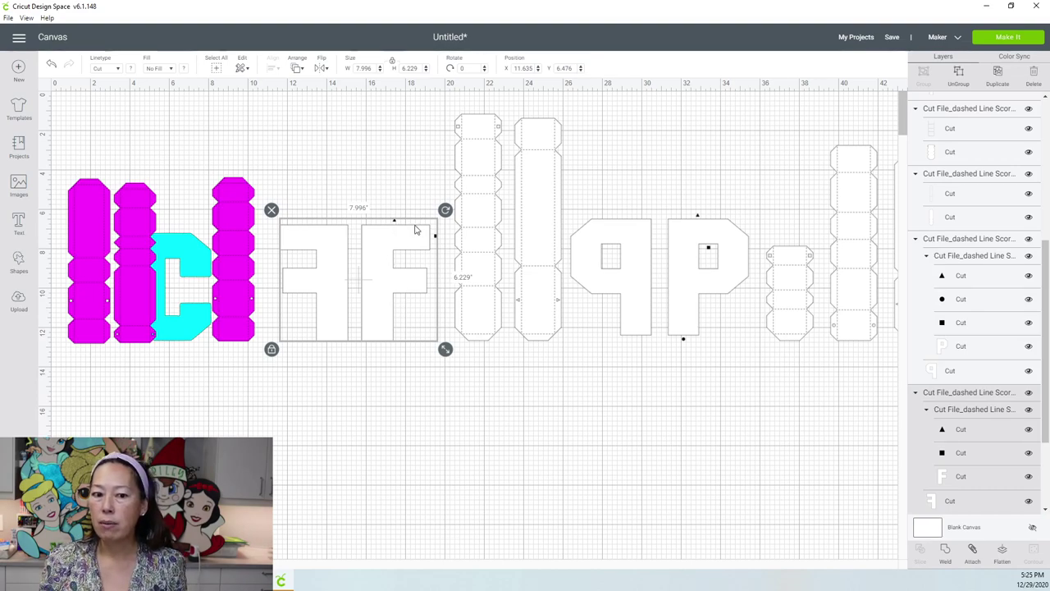
{"action": "left_click", "coordinate": [964, 278]}
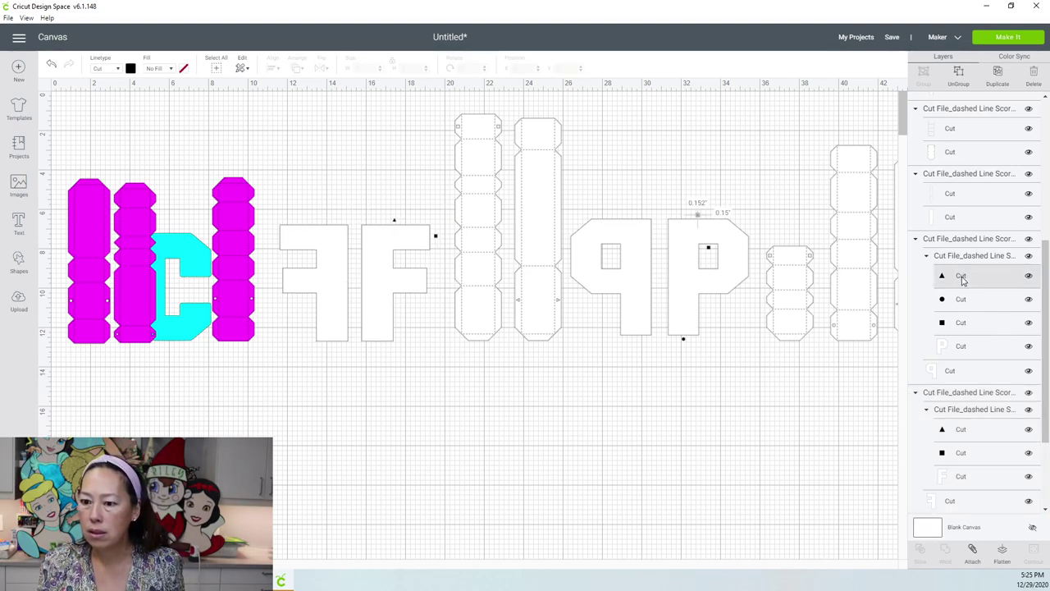
{"action": "key", "text": "Delete"}
{"action": "left_click", "coordinate": [961, 276]}
{"action": "key", "text": "Delete"}
{"action": "left_click", "coordinate": [962, 276]}
{"action": "key", "text": "Delete"}
- Delete the triangle and square markers from the F piece
{"action": "left_click", "coordinate": [944, 353]}
{"action": "key", "text": "Delete"}
{"action": "left_click", "coordinate": [946, 354]}
{"action": "key", "text": "Delete"}
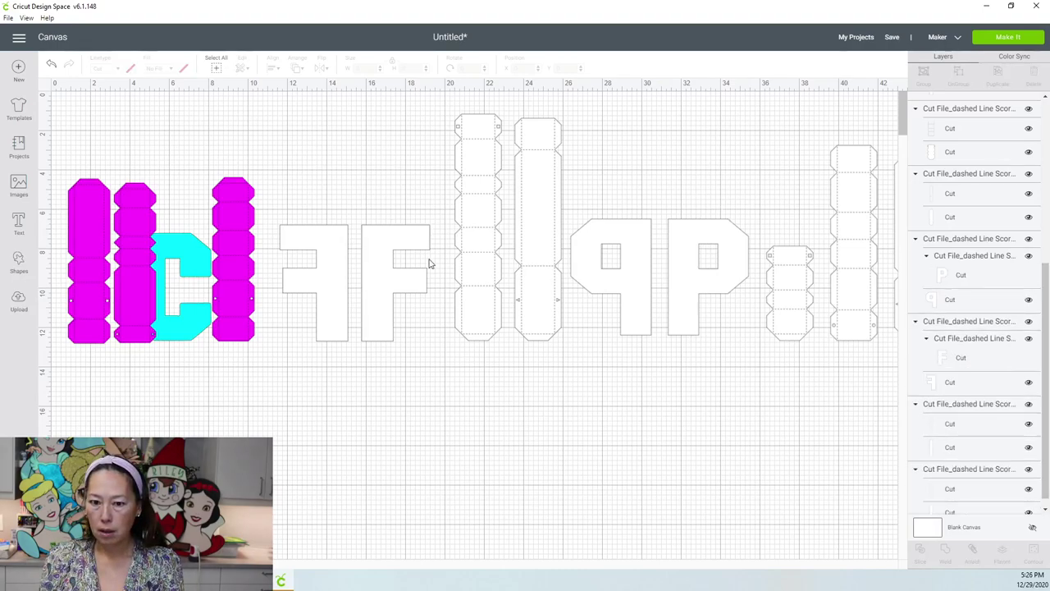
- Check the F and P pieces, then select the P letters with their side strips
{"action": "left_click", "coordinate": [405, 279]}
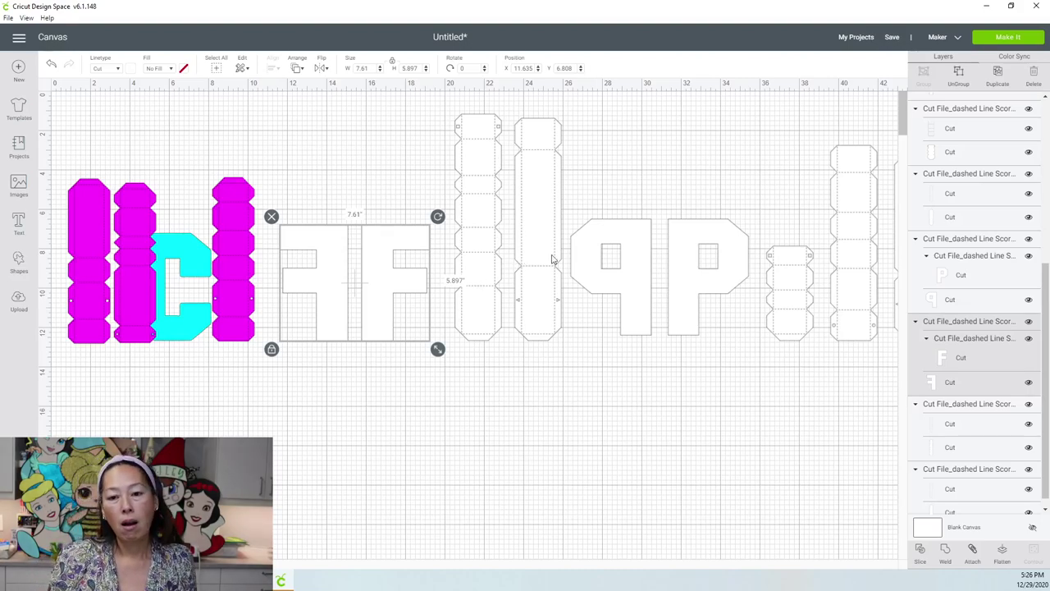
{"action": "left_click", "coordinate": [579, 263]}
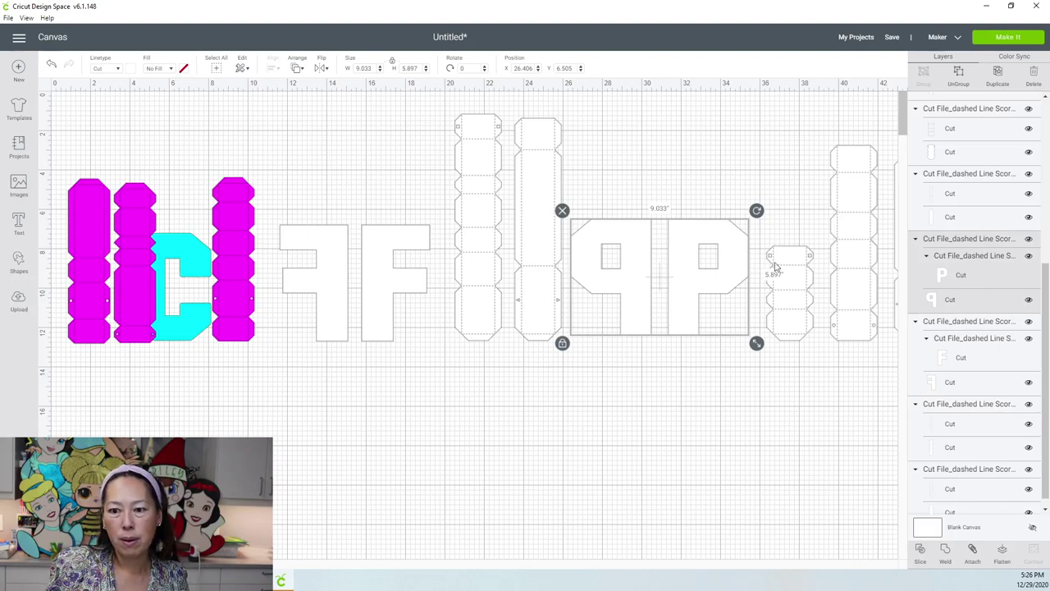
{"action": "left_click", "coordinate": [723, 385]}
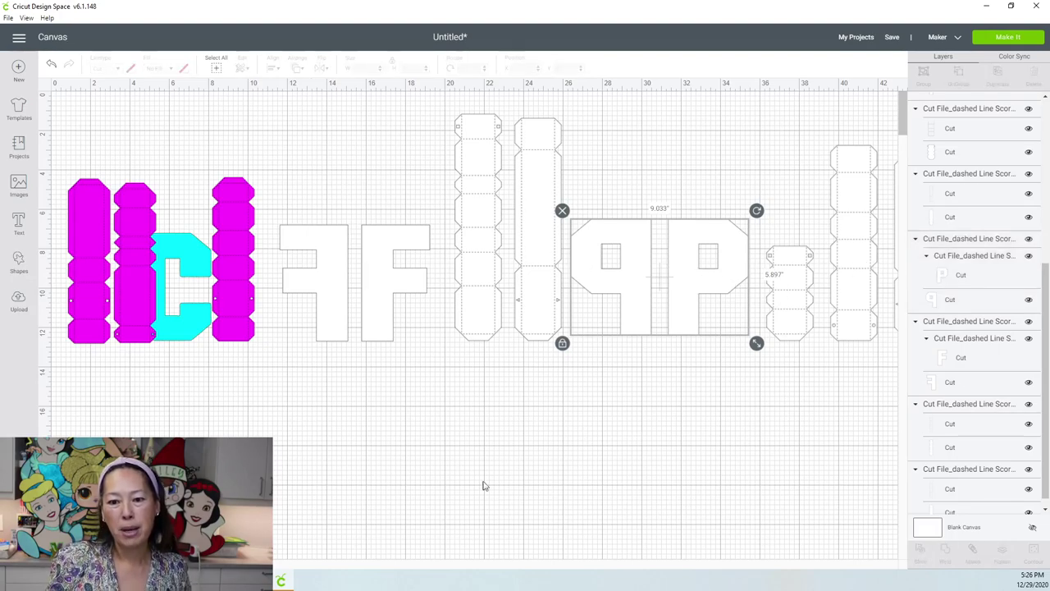
{"action": "scroll", "coordinate": [476, 320], "scroll_direction": "right", "scroll_amount": 5}
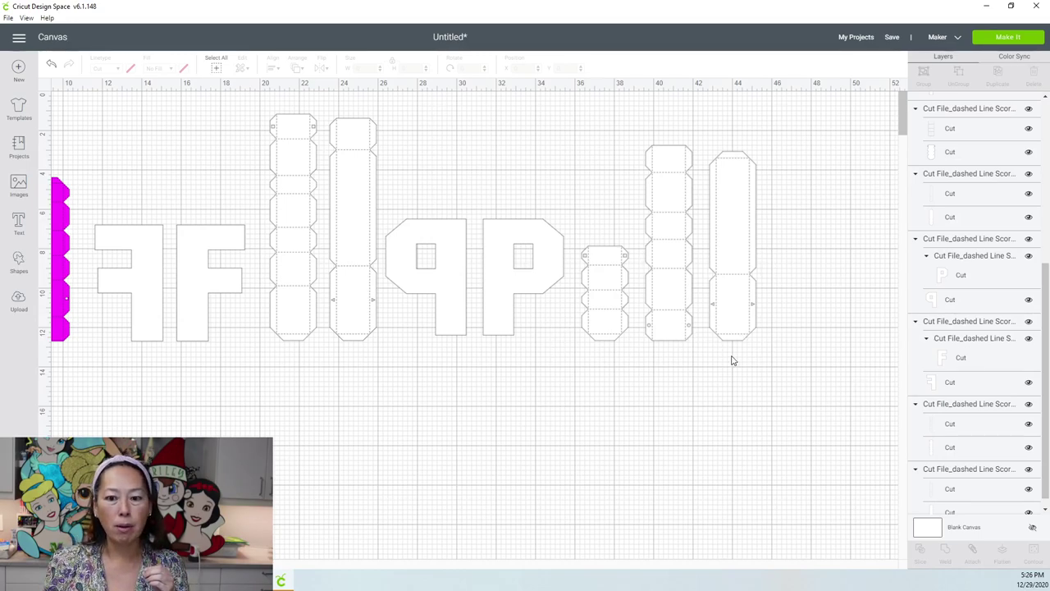
{"action": "left_click_drag", "start_coordinate": [766, 355], "coordinate": [441, 220]}
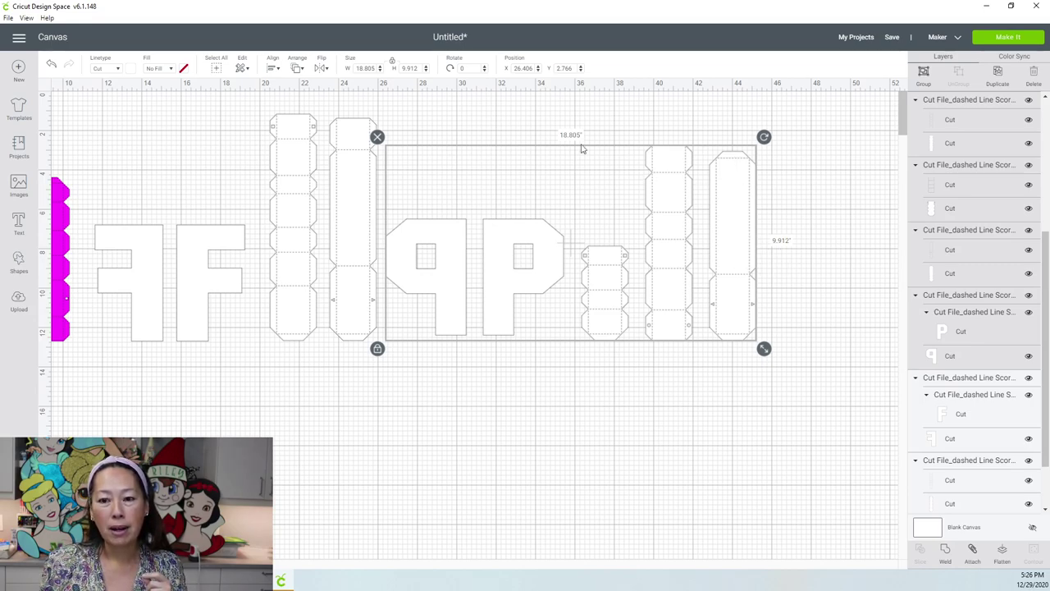
- Scale the selected P letters and side strips to 11.5 in tall
{"action": "double_click", "coordinate": [413, 68]}
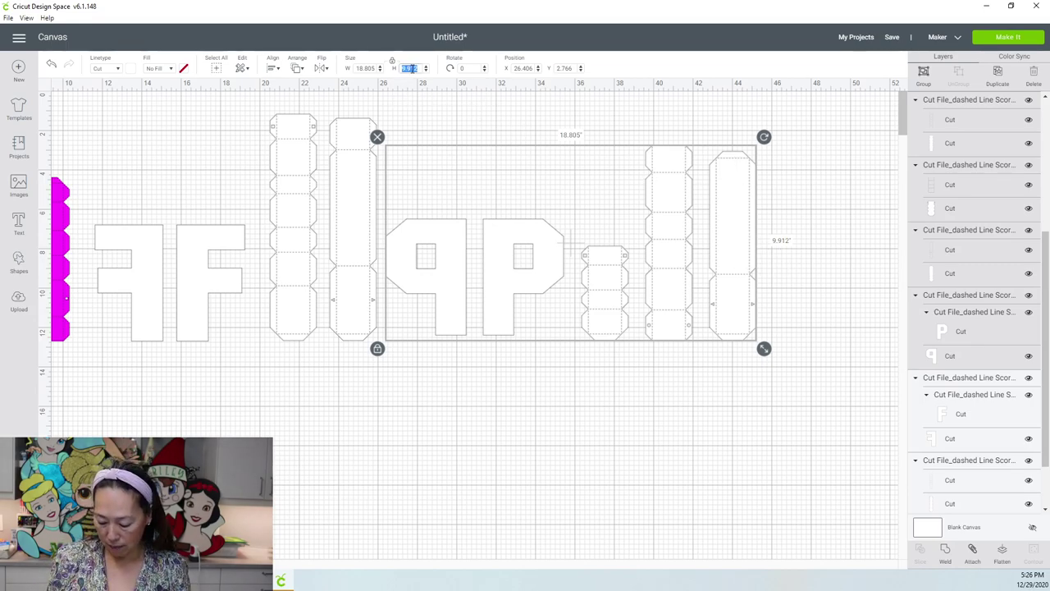
{"action": "type", "text": "11"}
{"action": "key", "text": "Tab"}
{"action": "type", "text": ".5"}
{"action": "key", "text": "Tab"}
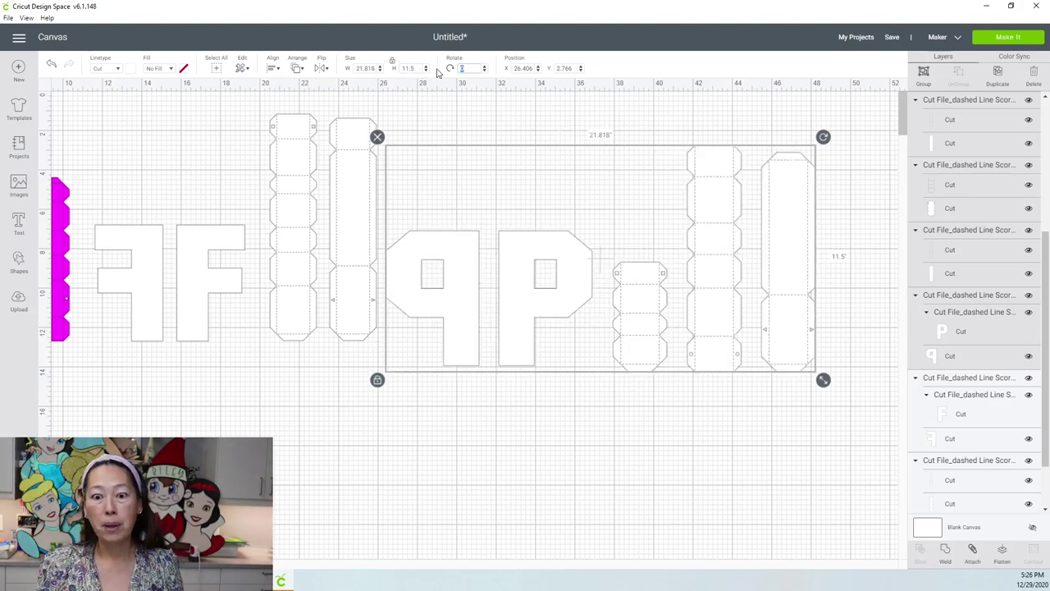
- Select the P pieces, then the F pieces, to compare their sizes
{"action": "left_click", "coordinate": [577, 416]}
{"action": "left_click", "coordinate": [545, 276]}
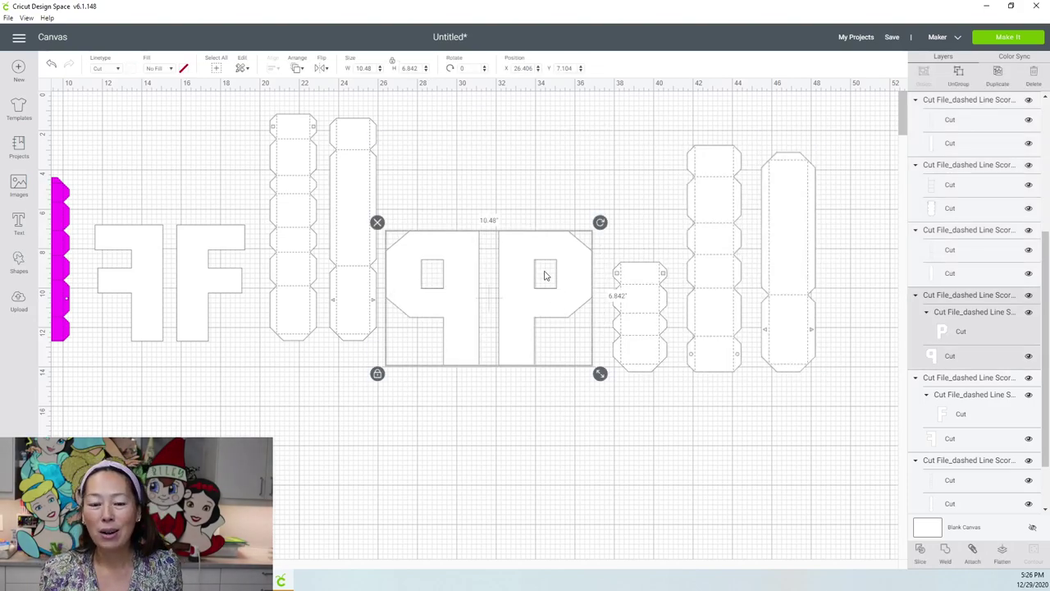
{"action": "left_click", "coordinate": [179, 275]}
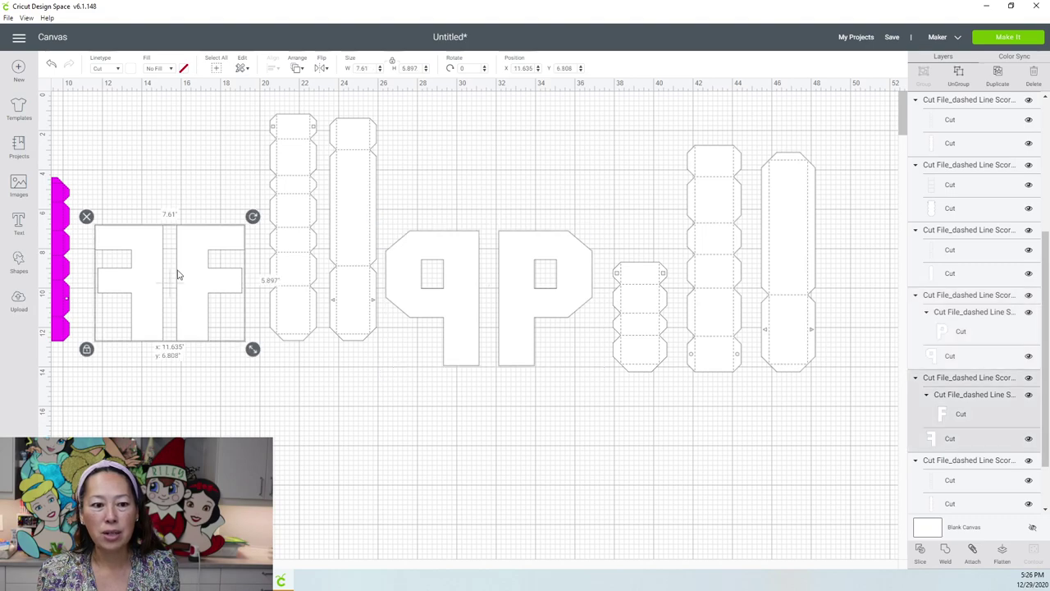
- Select the F letters with their two tall strips and set their height to 12.5 in
{"action": "left_click", "coordinate": [311, 194]}
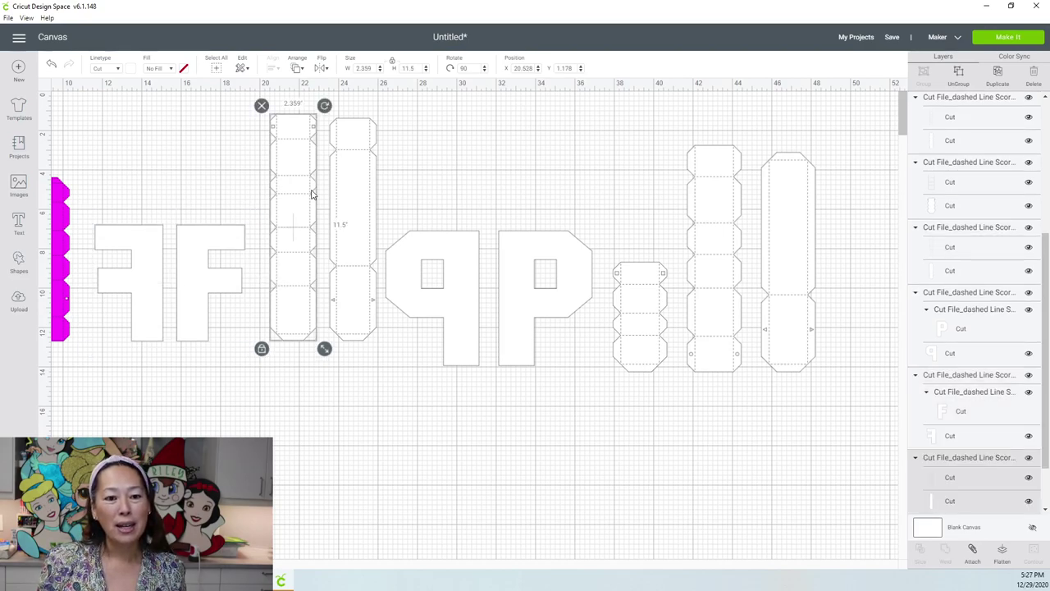
{"action": "left_click", "coordinate": [304, 373]}
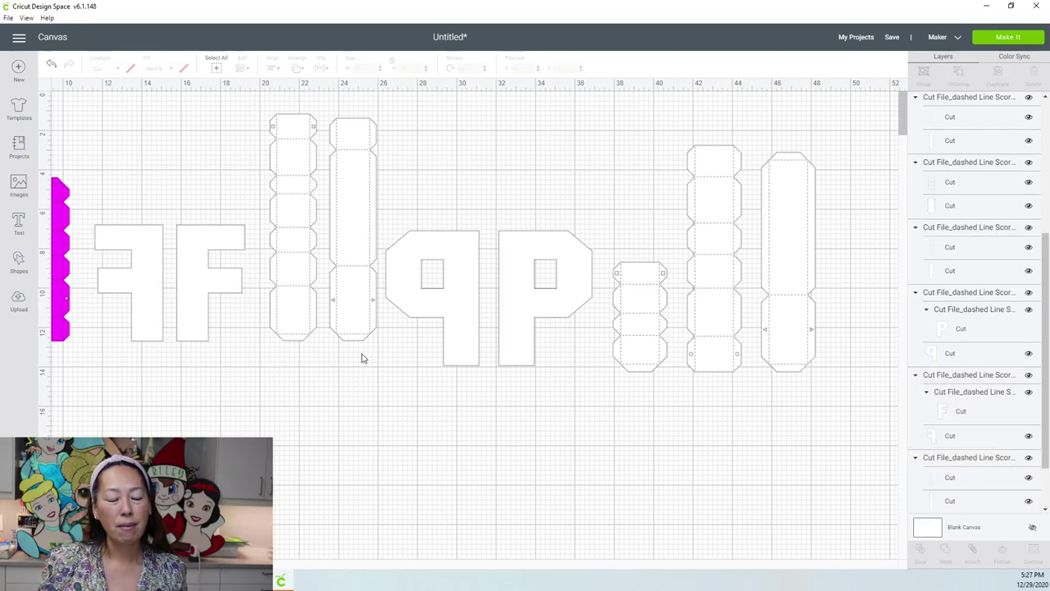
{"action": "left_click_drag", "start_coordinate": [359, 353], "coordinate": [137, 283]}
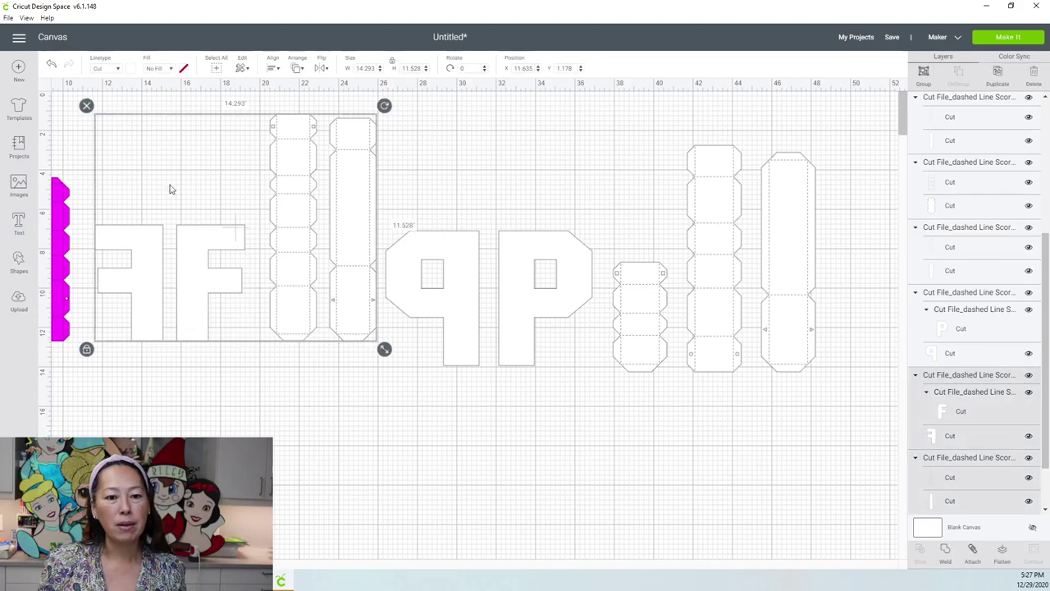
{"action": "double_click", "coordinate": [415, 67]}
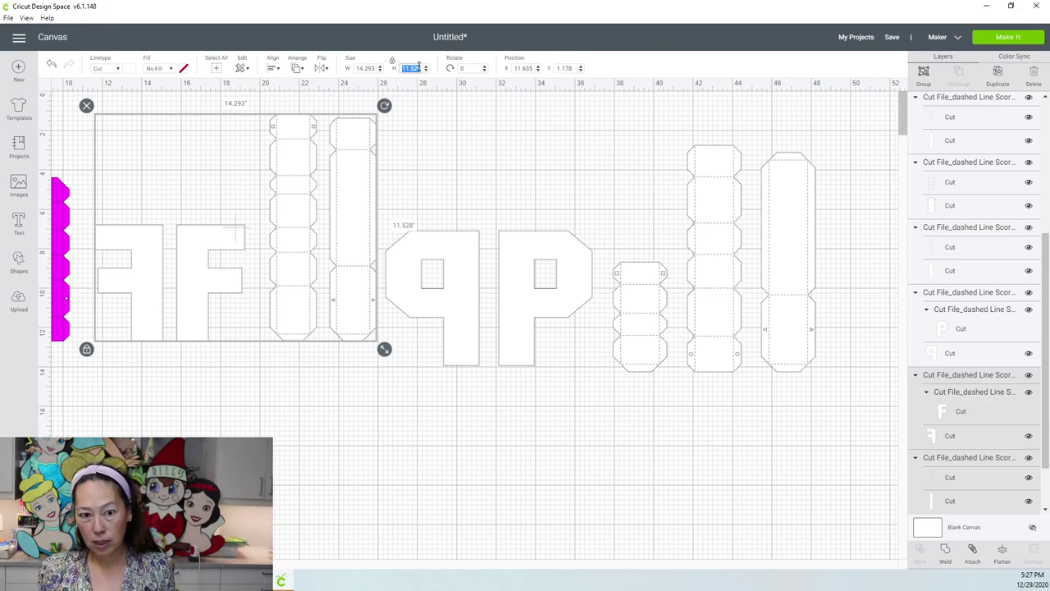
{"action": "type", "text": "1"}
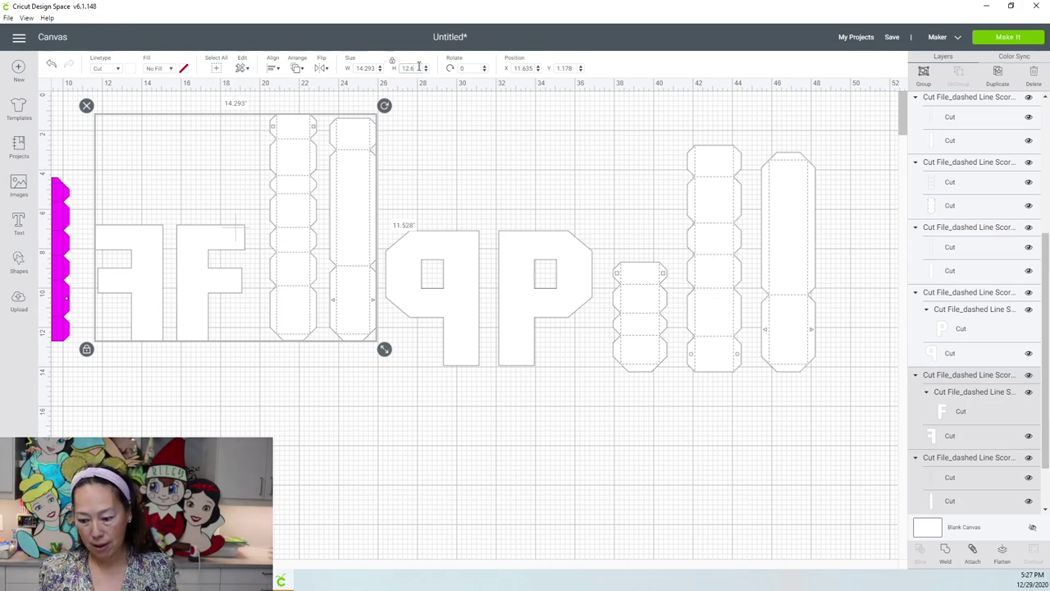
{"action": "type", "text": "2.5"}
{"action": "key", "text": "Tab"}
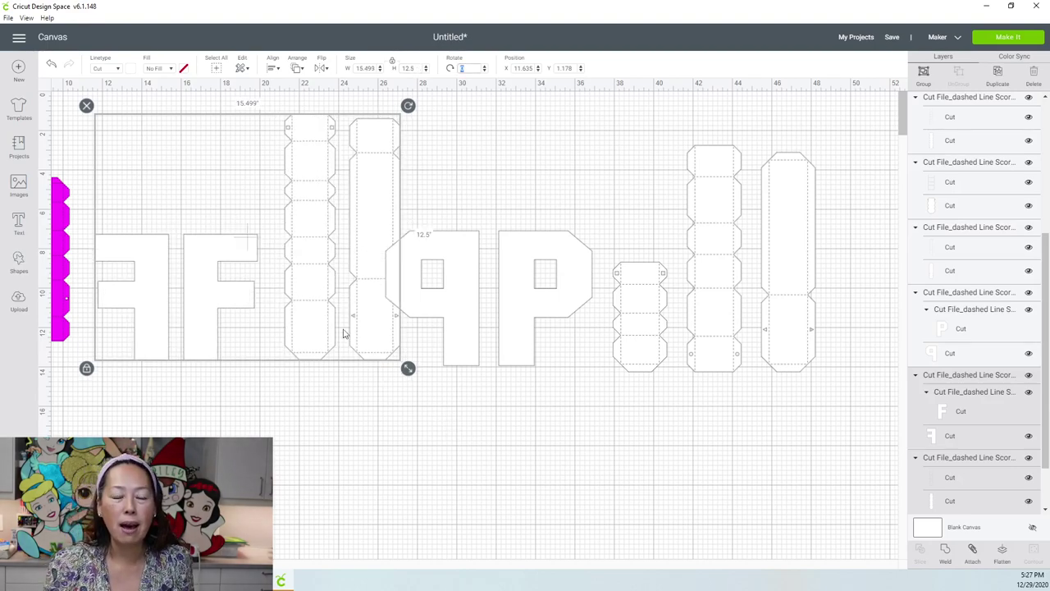
{"action": "left_click", "coordinate": [283, 419]}
- Move the tall scored strip below the letters and tilt it diagonally
{"action": "left_click_drag", "start_coordinate": [298, 244], "coordinate": [290, 415]}
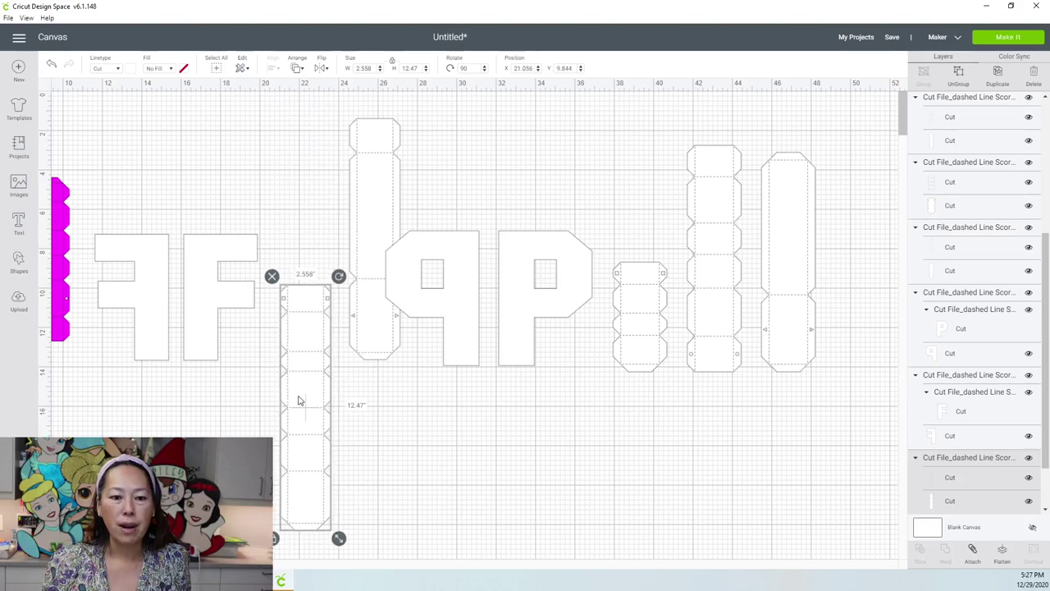
{"action": "scroll", "coordinate": [291, 411], "scroll_direction": "down", "scroll_amount": 2}
{"action": "left_click_drag", "start_coordinate": [340, 196], "coordinate": [383, 267]}
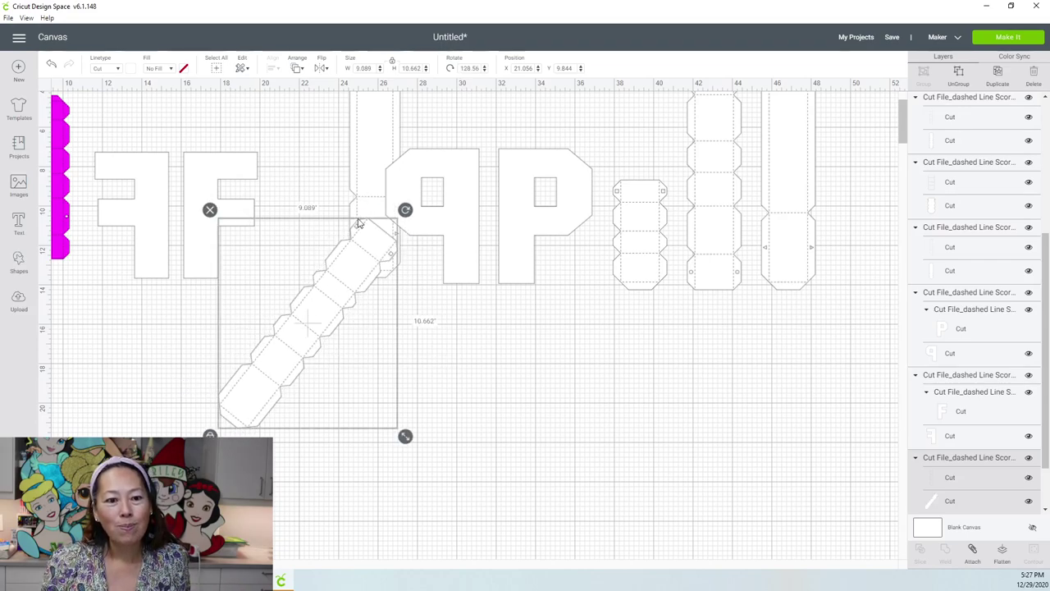
- Rotate the scalloped strip upright and set it beside the other tall strip
{"action": "left_click", "coordinate": [192, 168]}
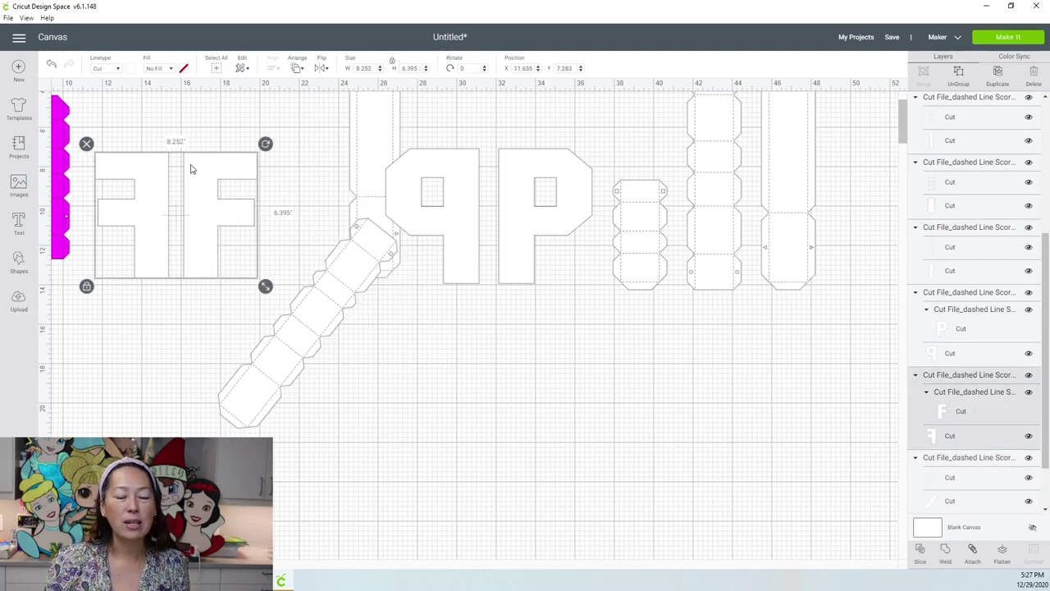
{"action": "left_click", "coordinate": [542, 190]}
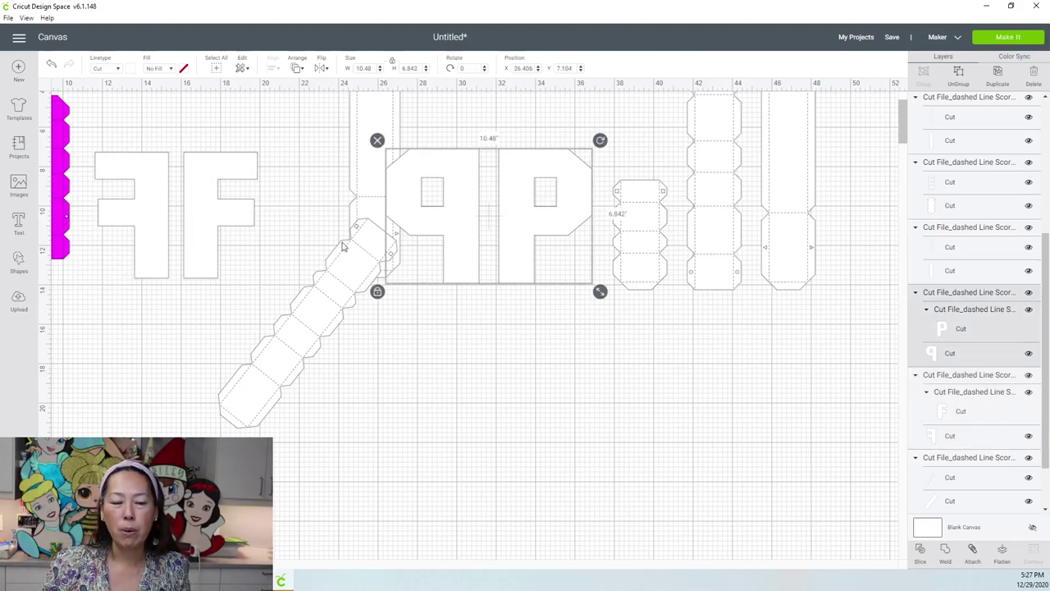
{"action": "left_click", "coordinate": [298, 318]}
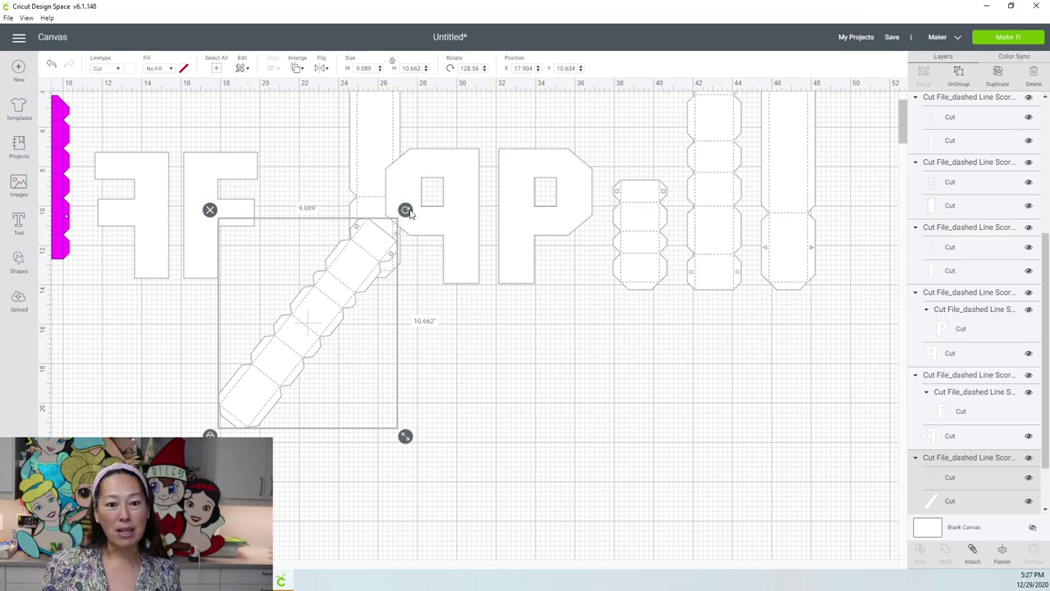
{"action": "left_click_drag", "start_coordinate": [406, 210], "coordinate": [312, 171]}
{"action": "mouse_move", "coordinate": [301, 206]}
{"action": "left_mouse_down"}
{"action": "mouse_move", "coordinate": [312, 234]}
{"action": "mouse_move", "coordinate": [319, 197]}
{"action": "left_mouse_up"}
{"action": "scroll", "coordinate": [312, 218], "scroll_direction": "up", "scroll_amount": 3}
- Bottom-align the F letters with both tall strips and scale the group to 13.5 in tall
{"action": "left_click", "coordinate": [380, 416]}
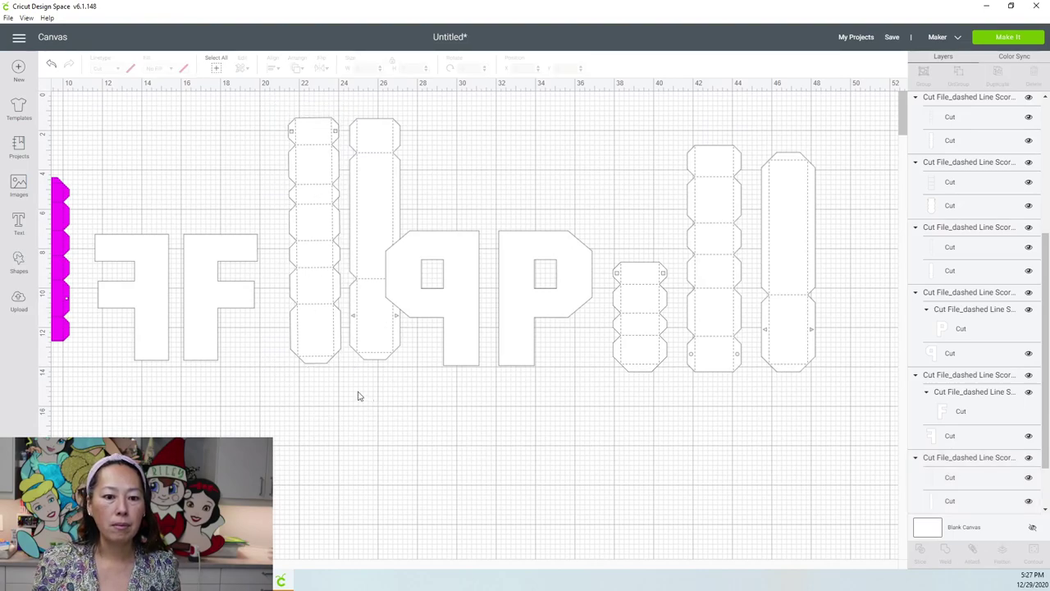
{"action": "left_click_drag", "start_coordinate": [374, 401], "coordinate": [137, 303]}
{"action": "left_click", "coordinate": [272, 69]}
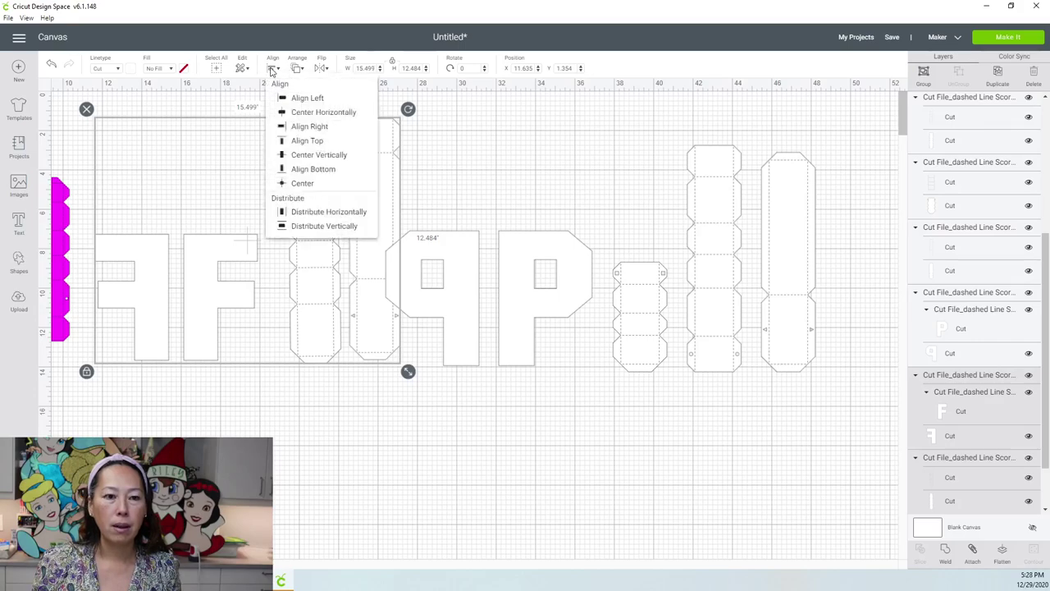
{"action": "left_click", "coordinate": [302, 170]}
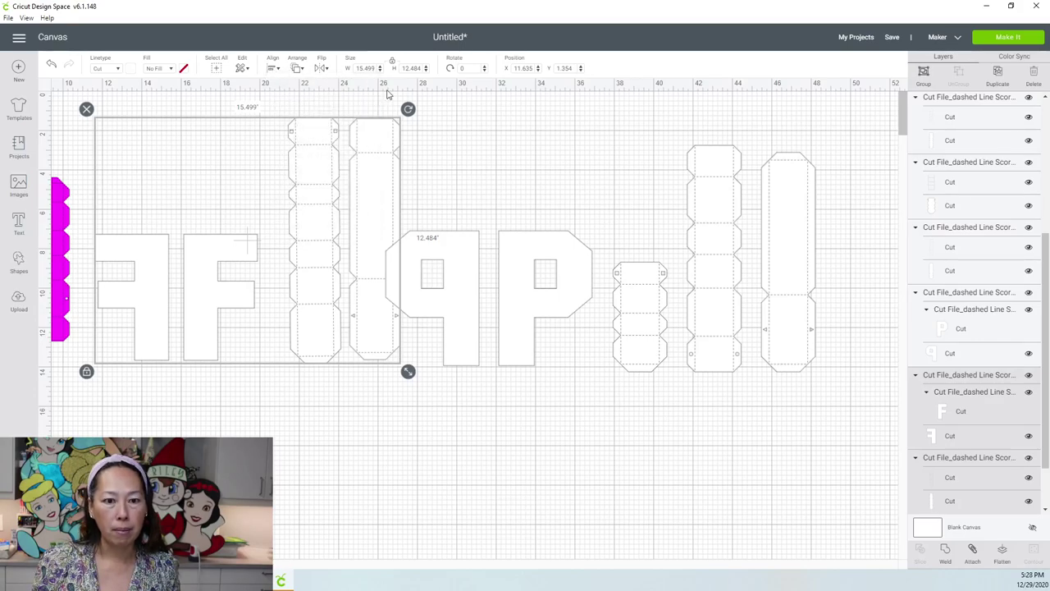
{"action": "left_click", "coordinate": [410, 68]}
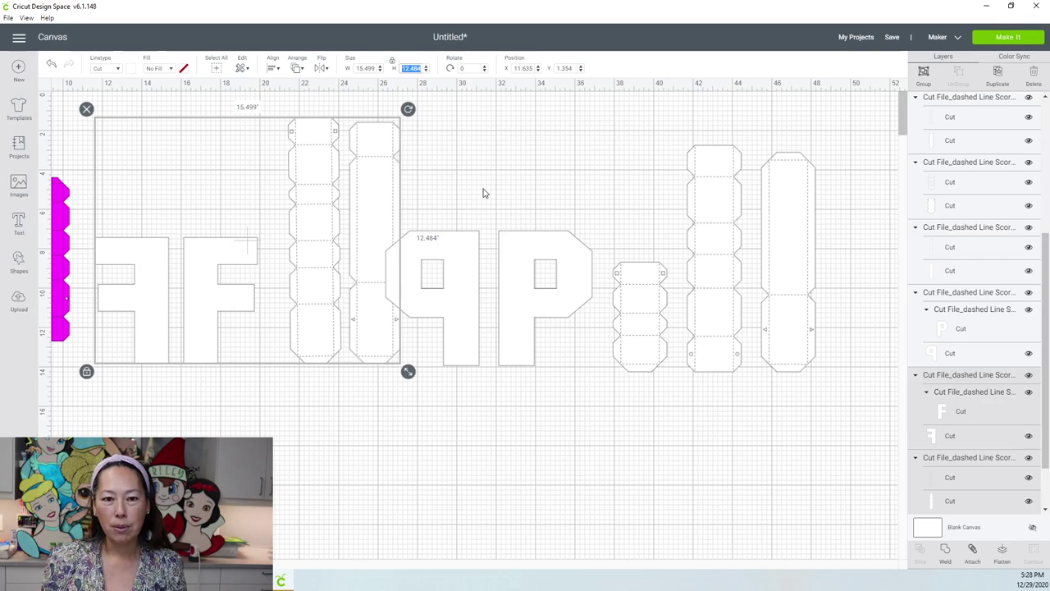
{"action": "type", "text": "13.5"}
{"action": "key", "text": "Return"}
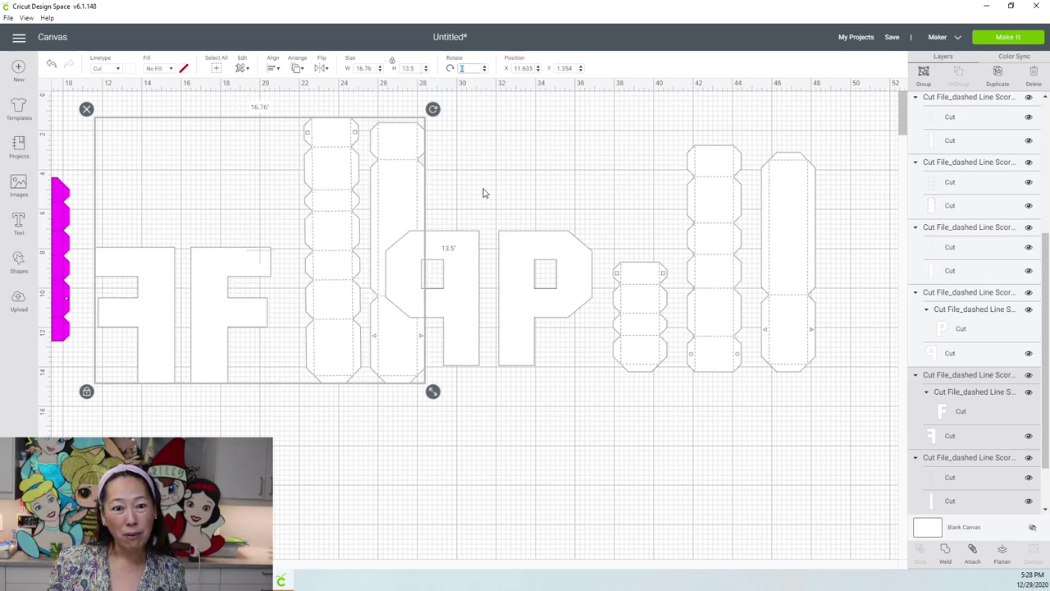
{"action": "left_click", "coordinate": [377, 469]}
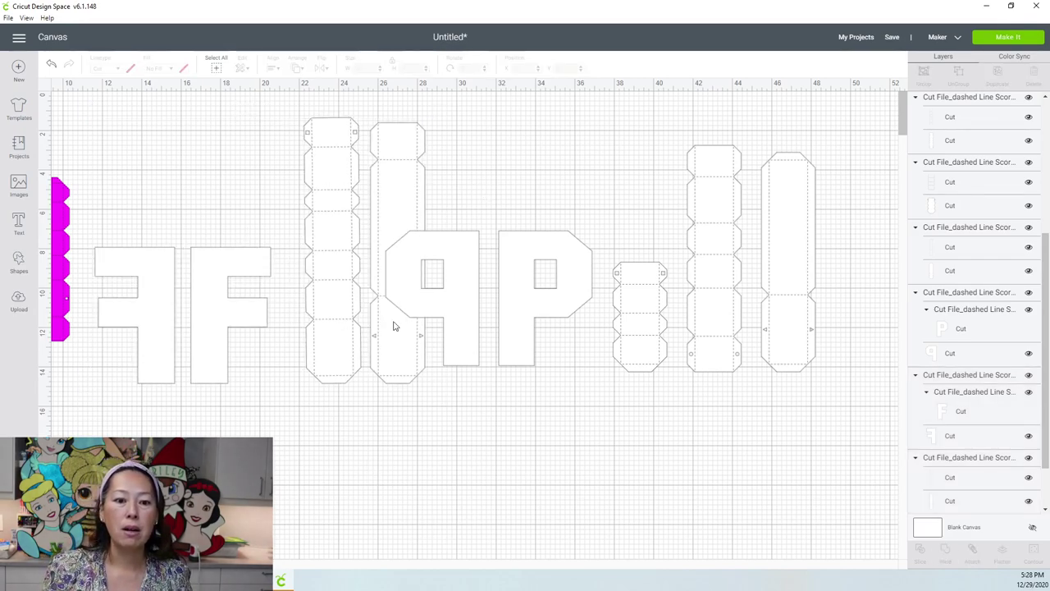
{"action": "left_click", "coordinate": [399, 162]}
- Move the plain strip below the letters, tilt it diagonally, then check the F and P sizes
{"action": "left_click_drag", "start_coordinate": [397, 162], "coordinate": [400, 335]}
{"action": "scroll", "coordinate": [421, 275], "scroll_direction": "down", "scroll_amount": 1}
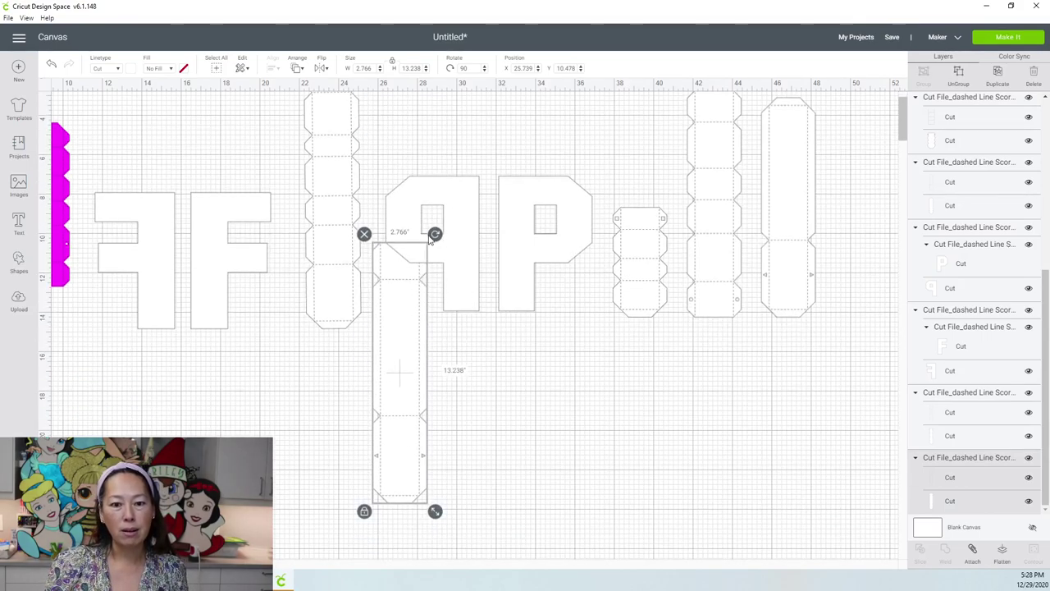
{"action": "left_click_drag", "start_coordinate": [435, 234], "coordinate": [455, 269]}
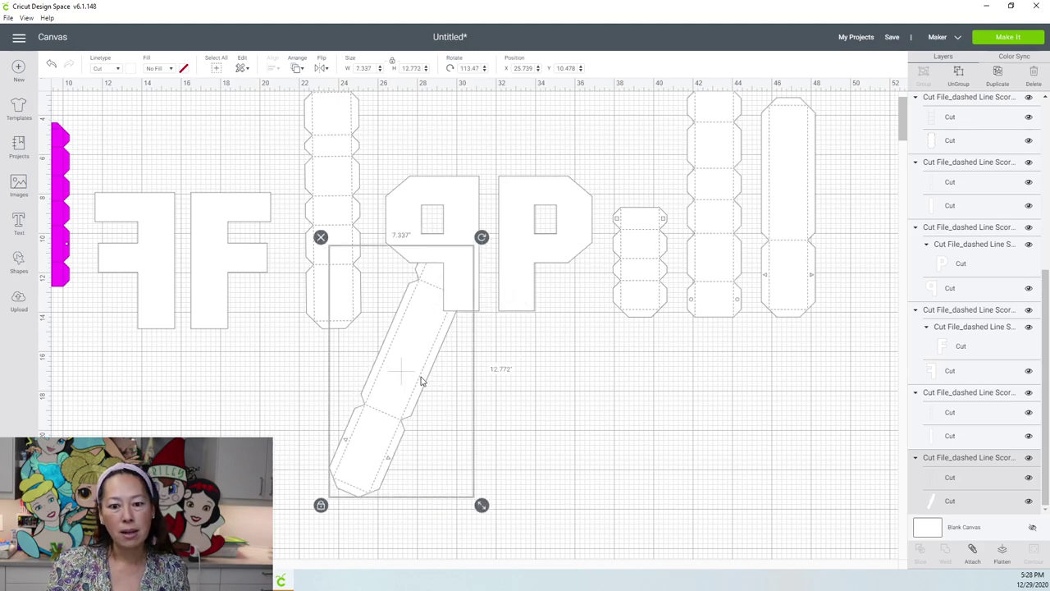
{"action": "left_click_drag", "start_coordinate": [421, 380], "coordinate": [525, 441]}
{"action": "left_click_drag", "start_coordinate": [585, 298], "coordinate": [609, 311]}
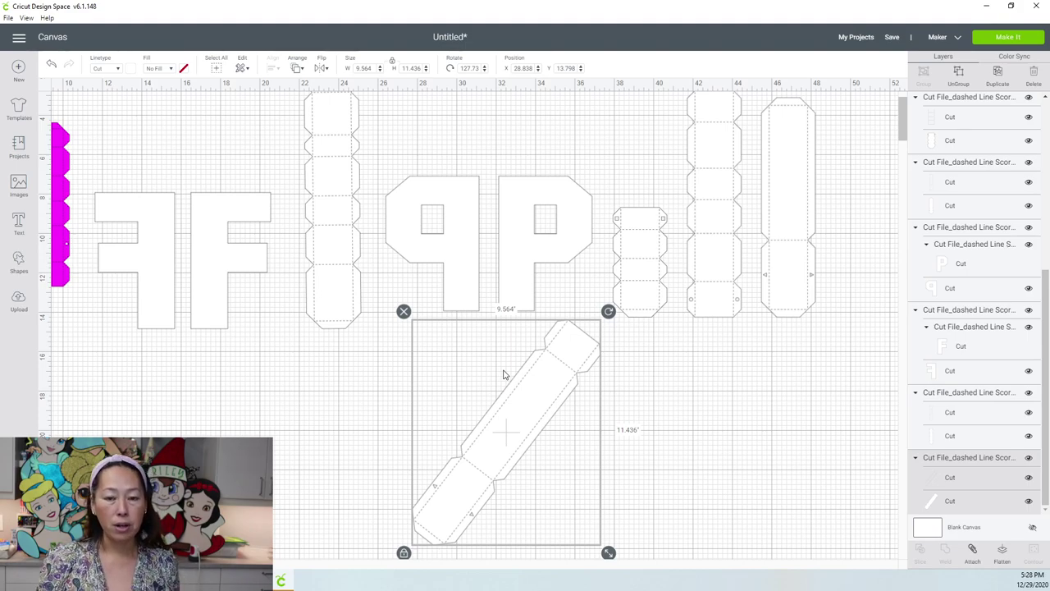
{"action": "left_click", "coordinate": [254, 252]}
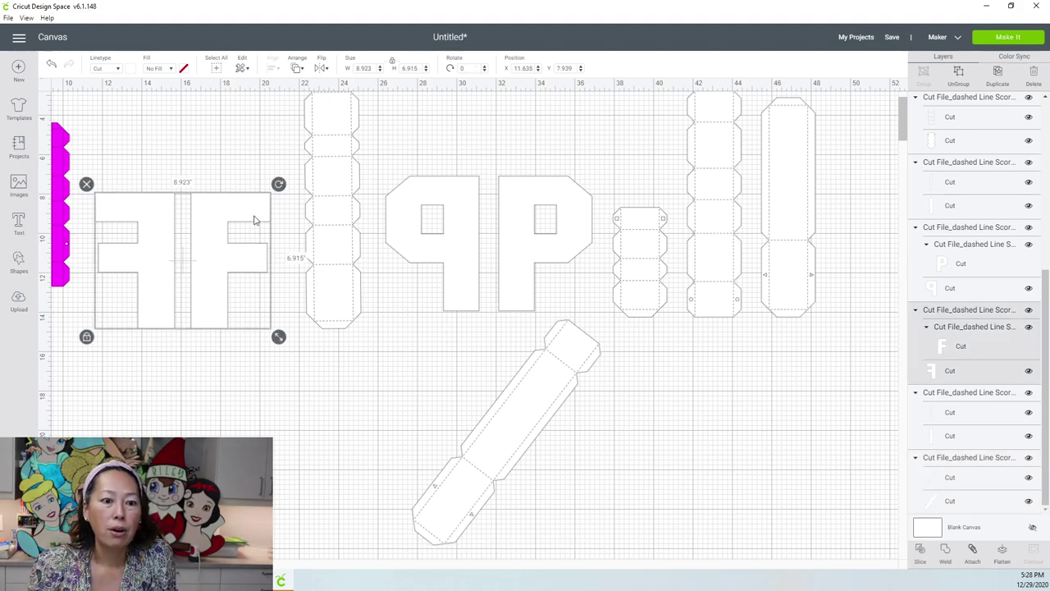
{"action": "left_click", "coordinate": [466, 226]}
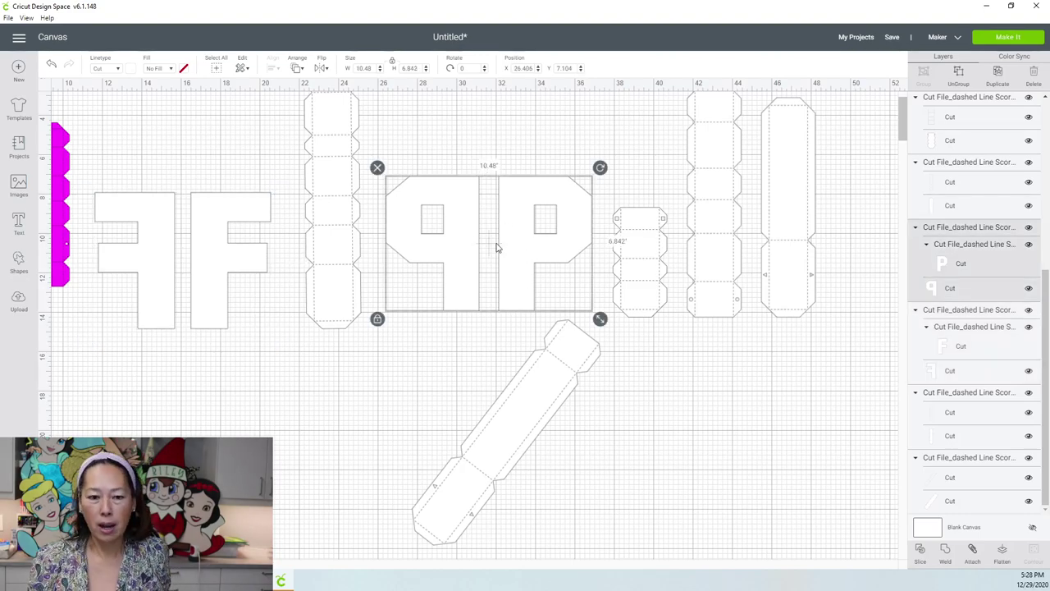
- Move the scalloped strip down-left and rotate it to a diagonal angle
{"action": "left_click", "coordinate": [356, 208]}
{"action": "left_click_drag", "start_coordinate": [344, 277], "coordinate": [312, 459]}
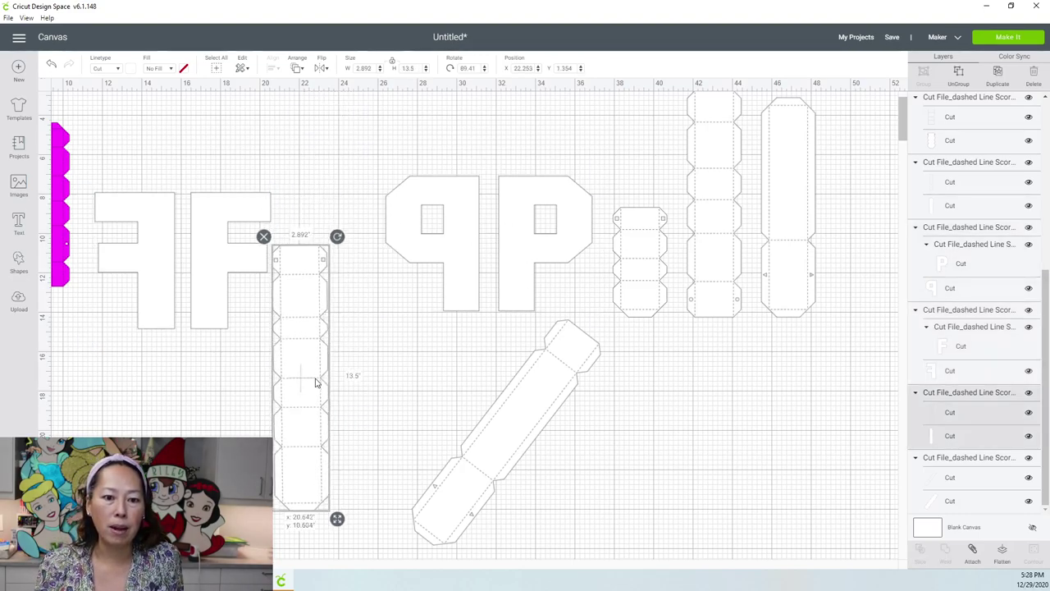
{"action": "left_click_drag", "start_coordinate": [337, 237], "coordinate": [405, 310]}
{"action": "left_click_drag", "start_coordinate": [408, 254], "coordinate": [403, 310]}
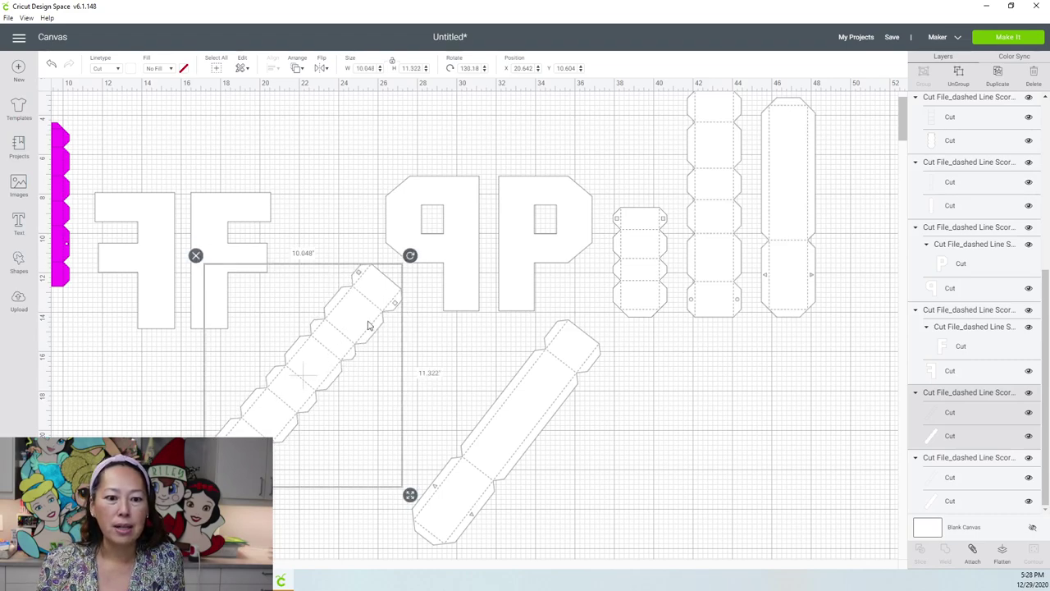
- Check the F and P letter heights after tilting both strips
{"action": "left_click", "coordinate": [197, 215]}
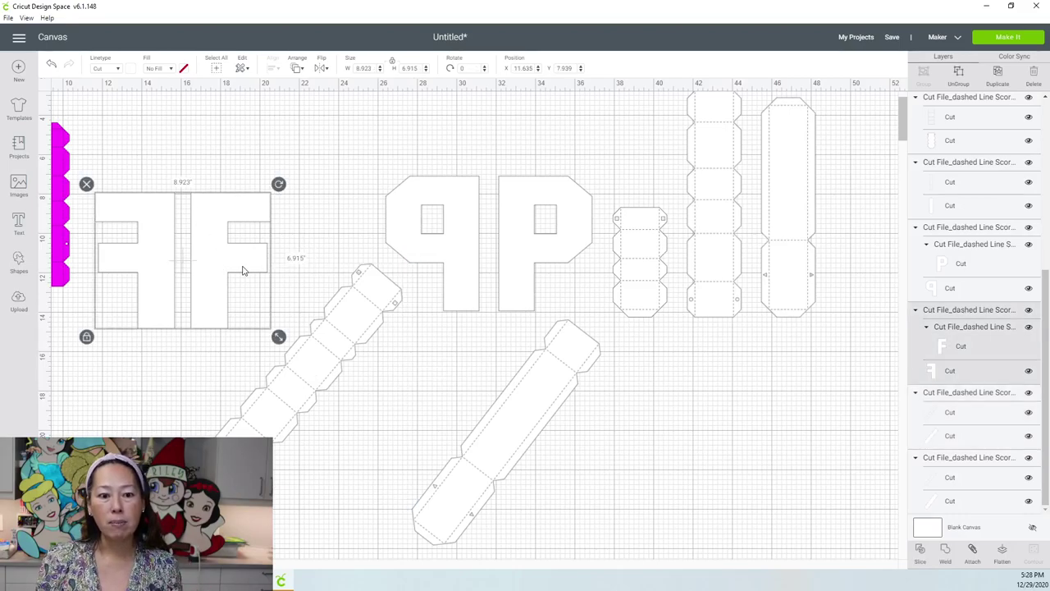
{"action": "left_click", "coordinate": [549, 216]}
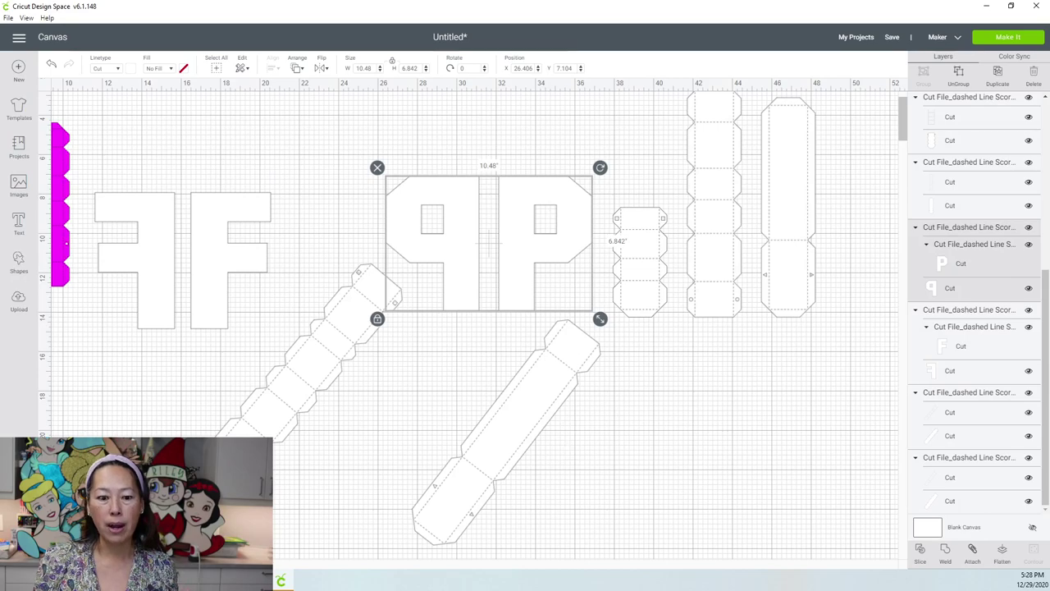
{"action": "left_click", "coordinate": [201, 181]}
{"action": "scroll", "coordinate": [201, 181], "scroll_direction": "left", "scroll_amount": 5}
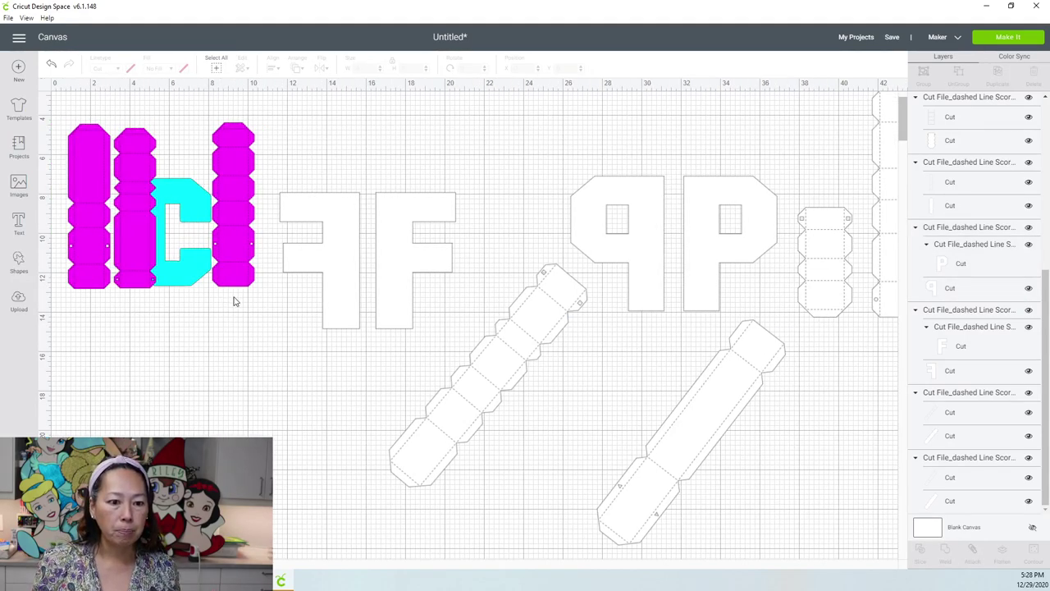
- Scale the whole C design to 11.5 in tall and compare the cyan C with the F
{"action": "left_click_drag", "start_coordinate": [233, 301], "coordinate": [55, 237]}
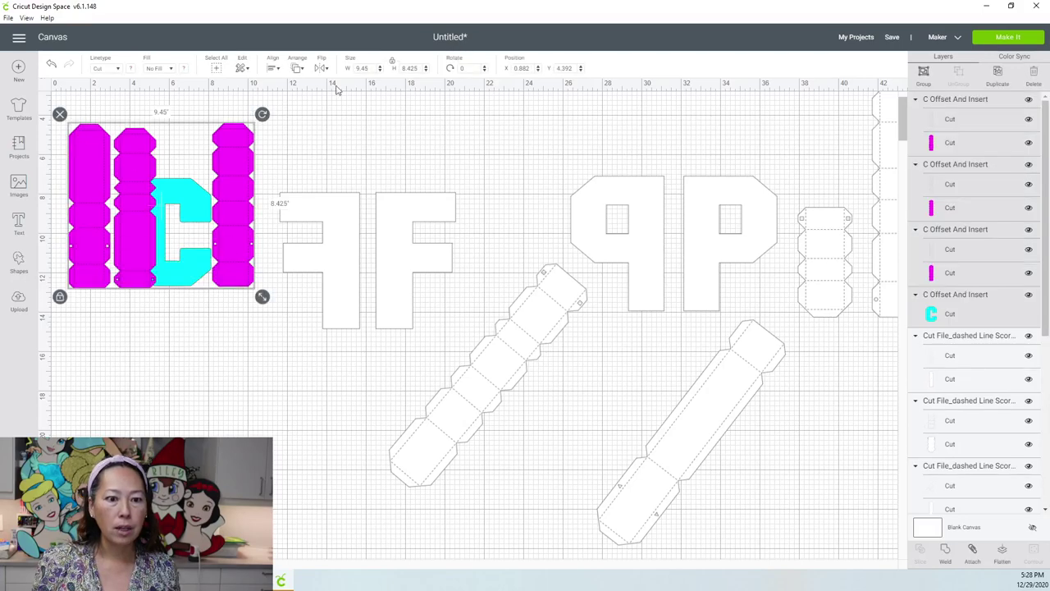
{"action": "left_click", "coordinate": [414, 68]}
{"action": "type", "text": "11.5"}
{"action": "key", "text": "Tab"}
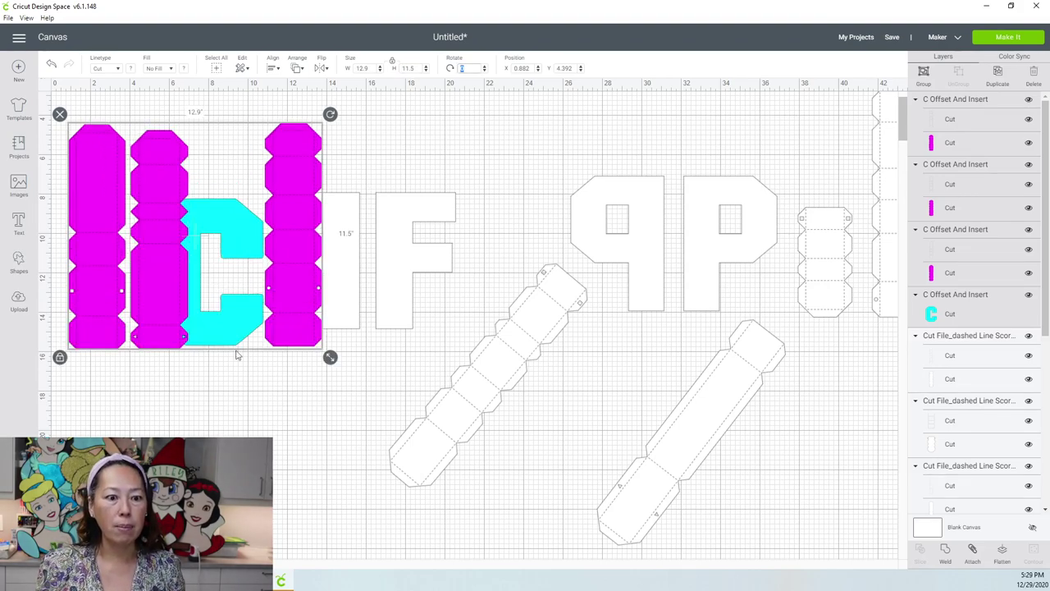
{"action": "left_click", "coordinate": [232, 378]}
{"action": "left_click", "coordinate": [247, 220]}
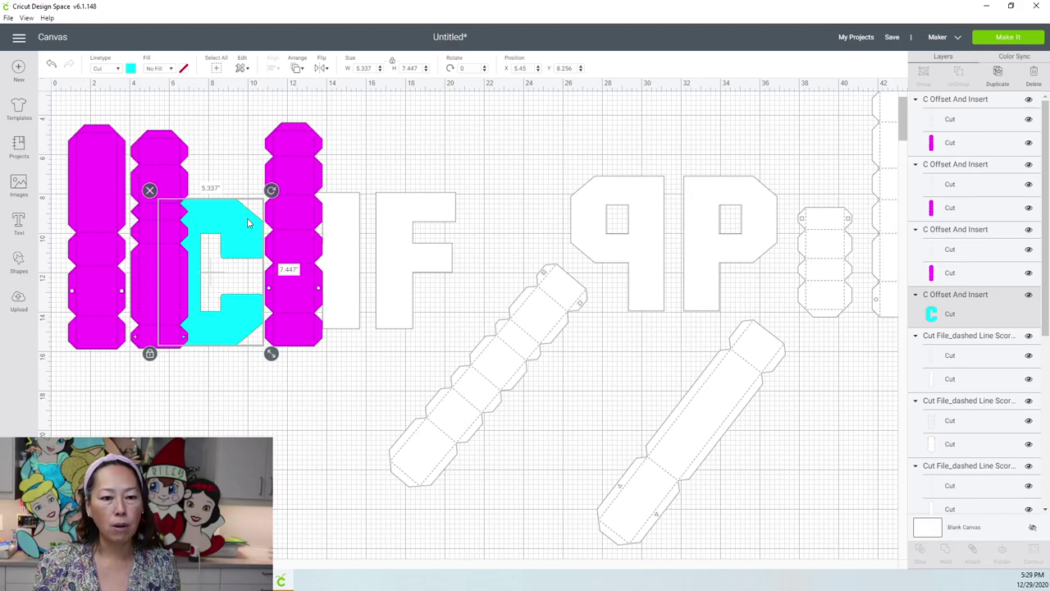
{"action": "left_click", "coordinate": [417, 232]}
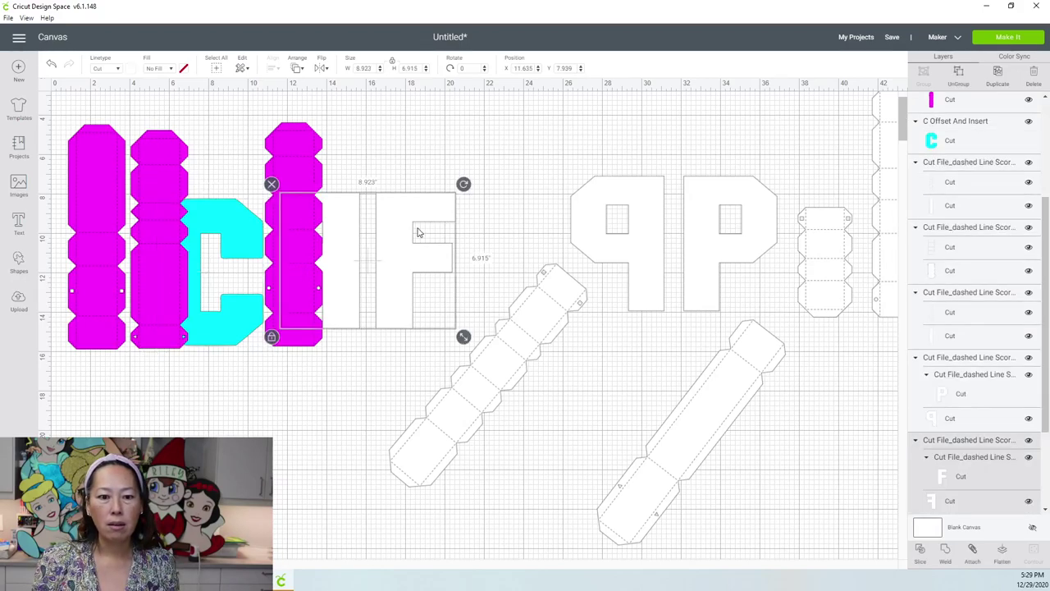
{"action": "left_click", "coordinate": [218, 230]}
{"action": "left_click", "coordinate": [257, 373]}
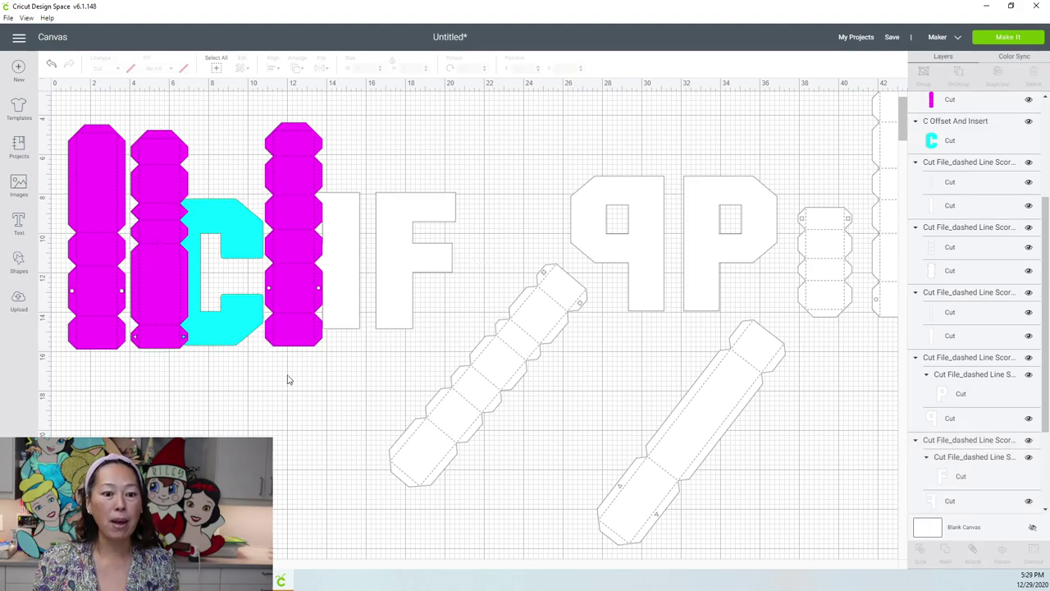
- Reselect all C design pieces and change their height to 10.75 in
{"action": "left_click_drag", "start_coordinate": [291, 373], "coordinate": [105, 302]}
{"action": "left_click", "coordinate": [204, 410]}
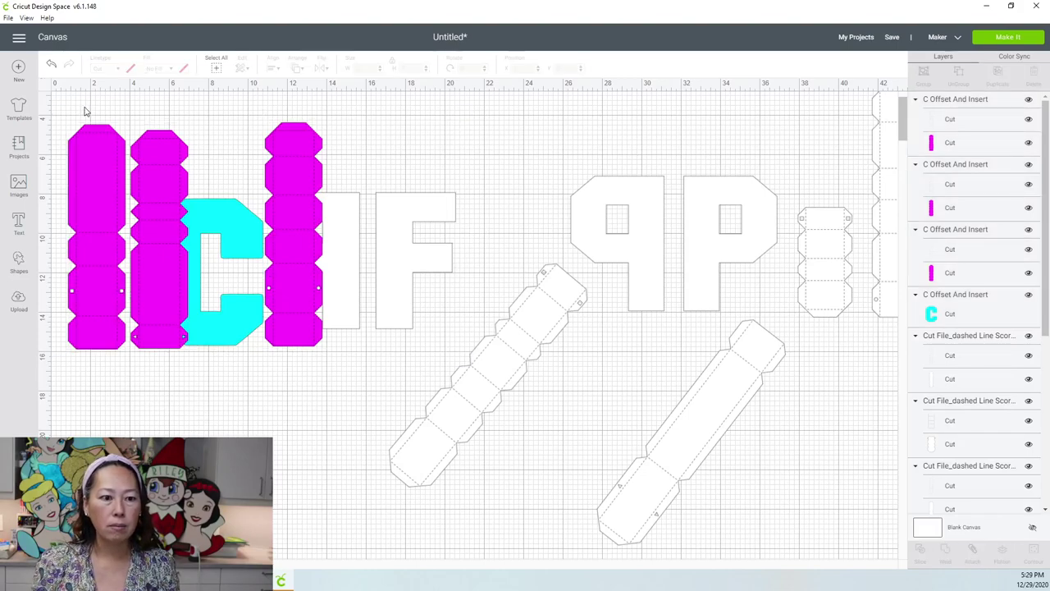
{"action": "left_click_drag", "start_coordinate": [80, 99], "coordinate": [273, 243]}
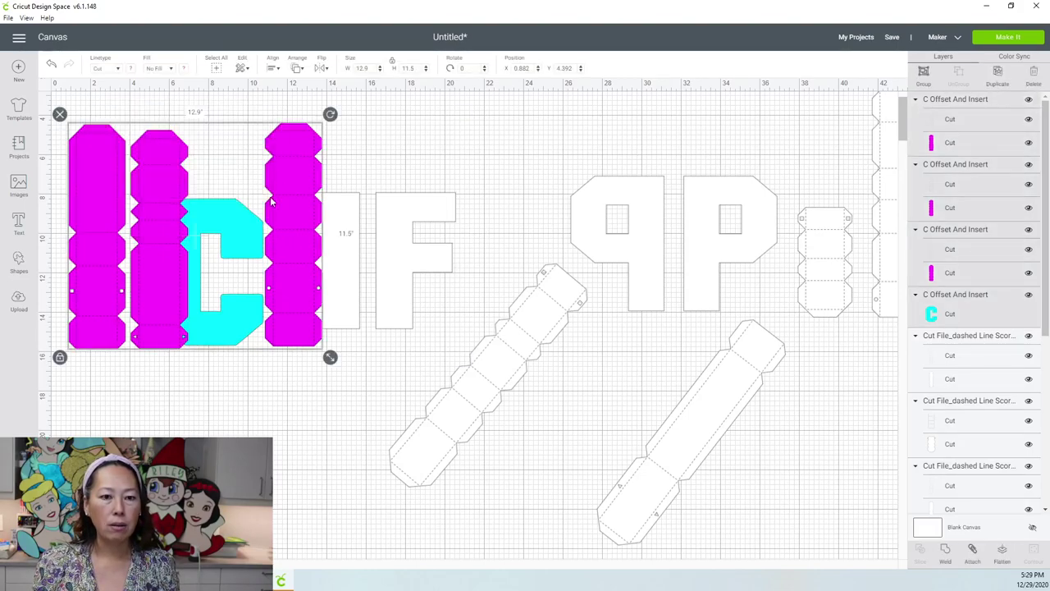
{"action": "left_click", "coordinate": [411, 68]}
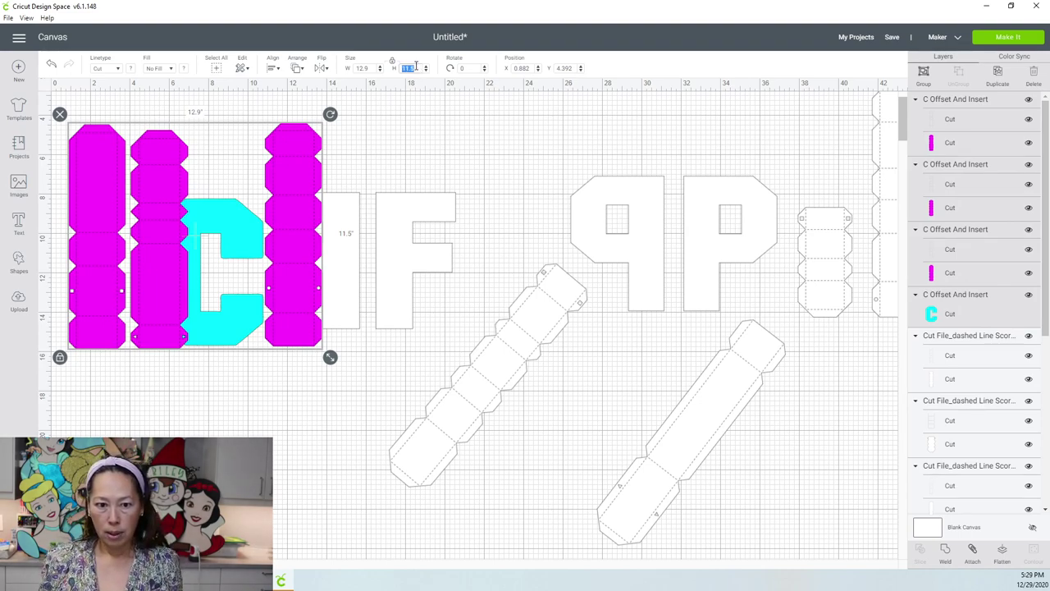
{"action": "type", "text": "10.75"}
{"action": "key", "text": "Return"}
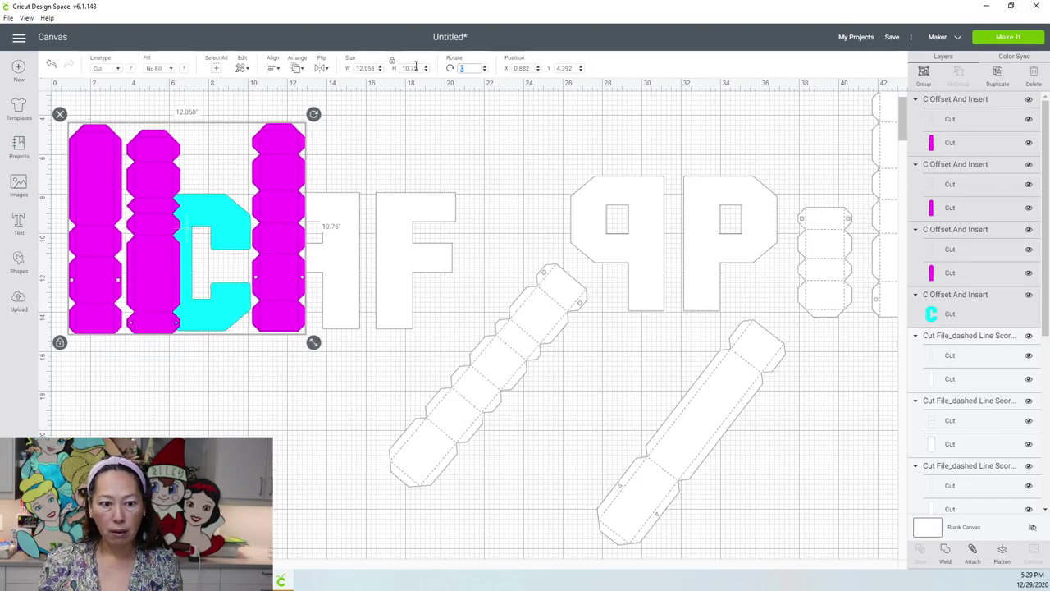
- Compare the resized cyan C against the F and P letter heights
{"action": "left_click", "coordinate": [212, 237]}
{"action": "left_click", "coordinate": [212, 237]}
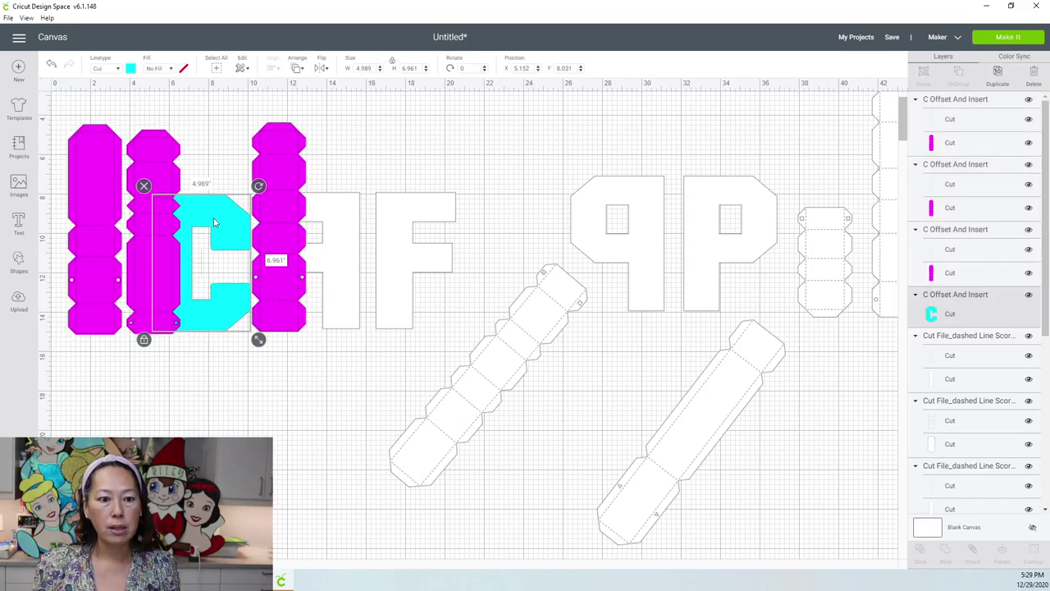
{"action": "left_click", "coordinate": [404, 219]}
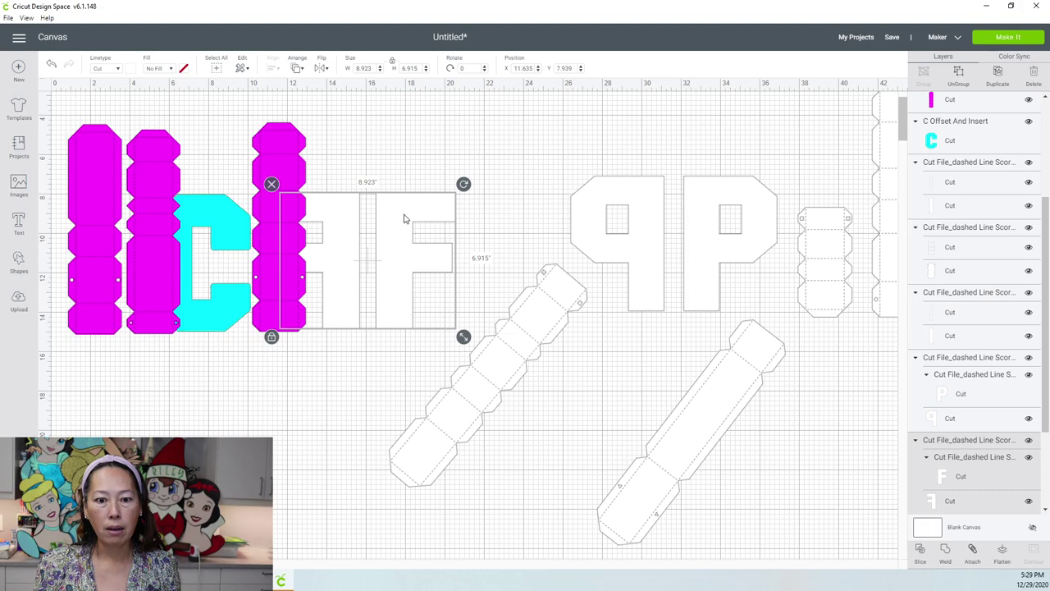
{"action": "left_click", "coordinate": [757, 226]}
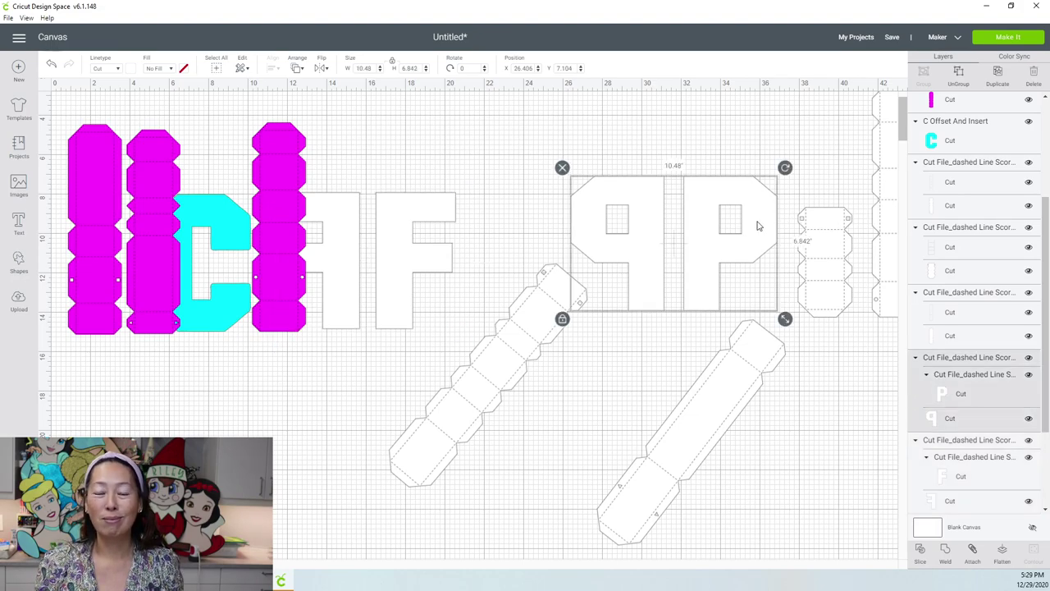